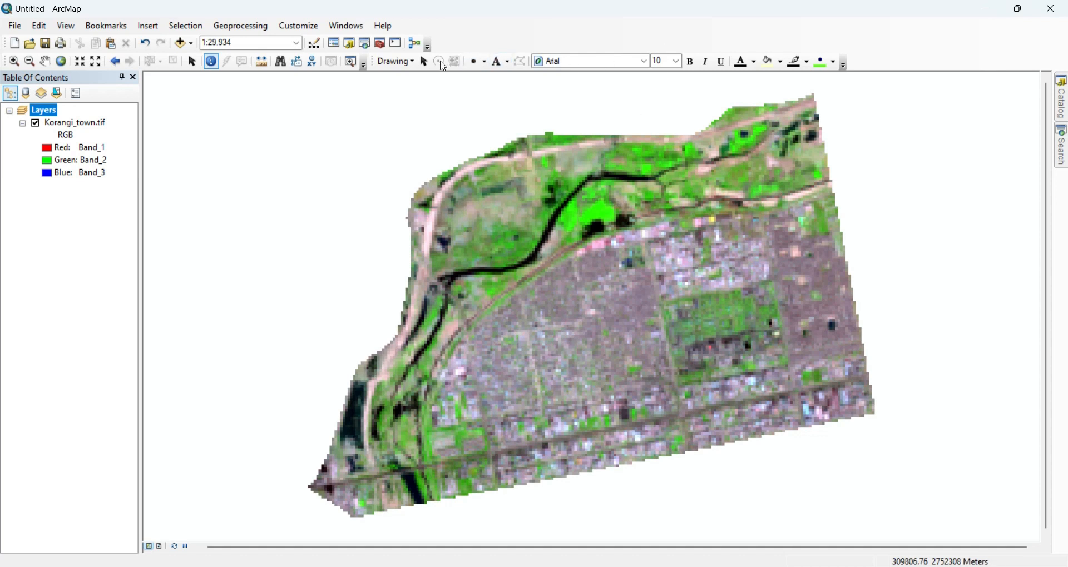
click(413, 62)
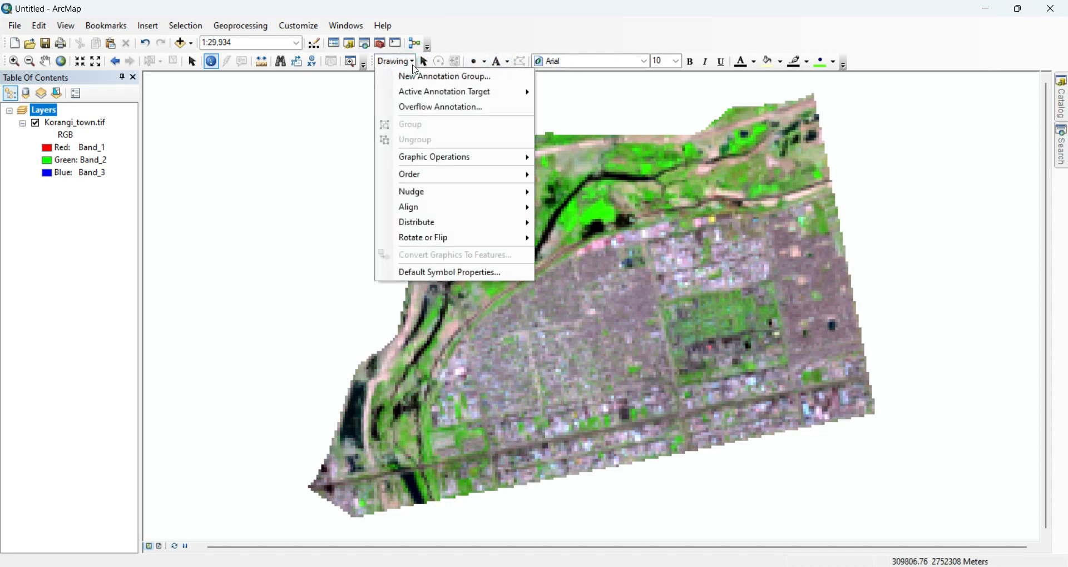
click(413, 65)
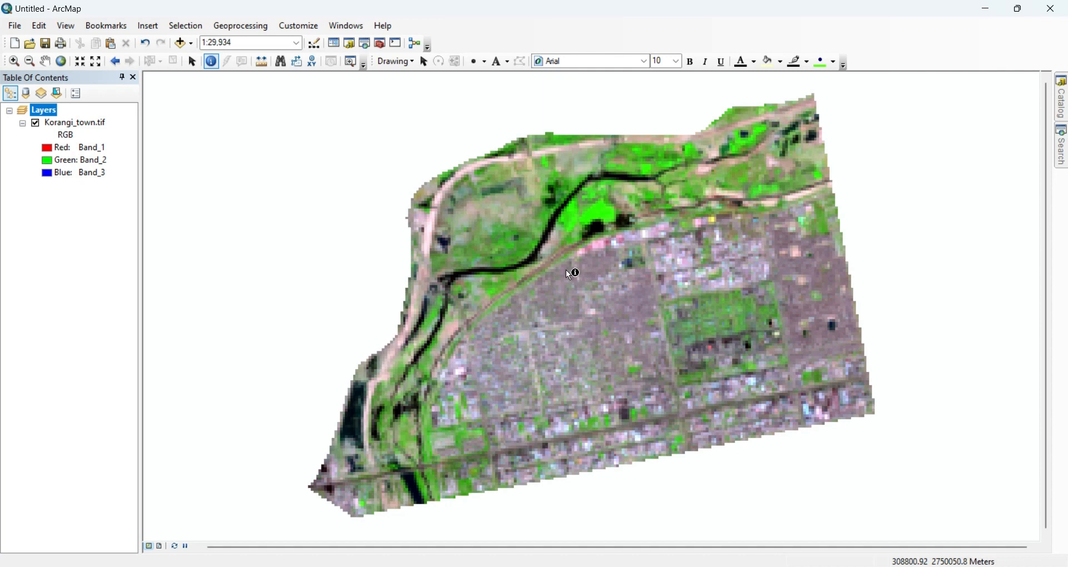
Step: Turn the Draw toolbar off and display it again
right_click(476, 42)
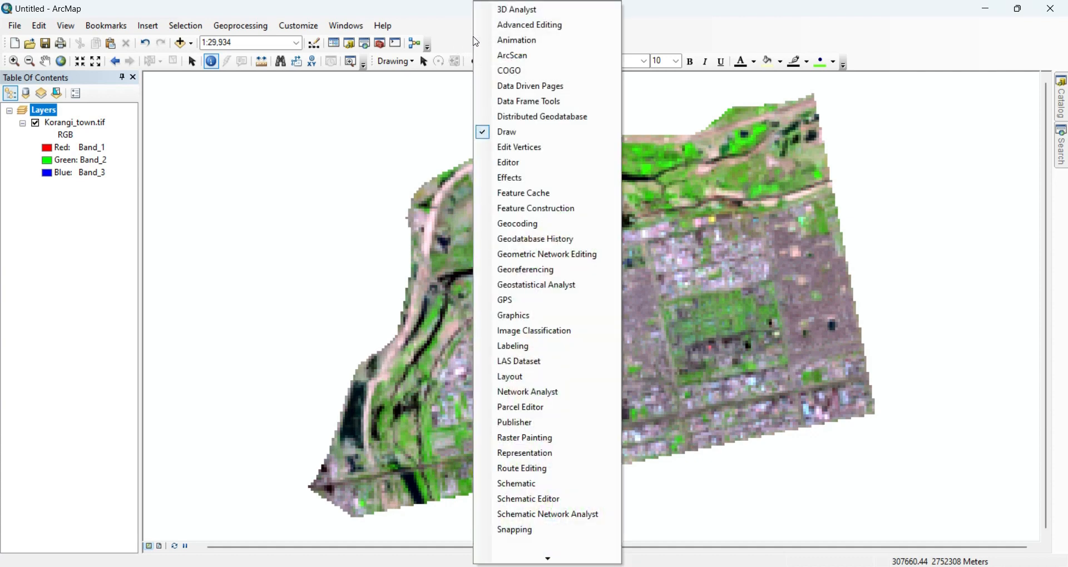
click(508, 135)
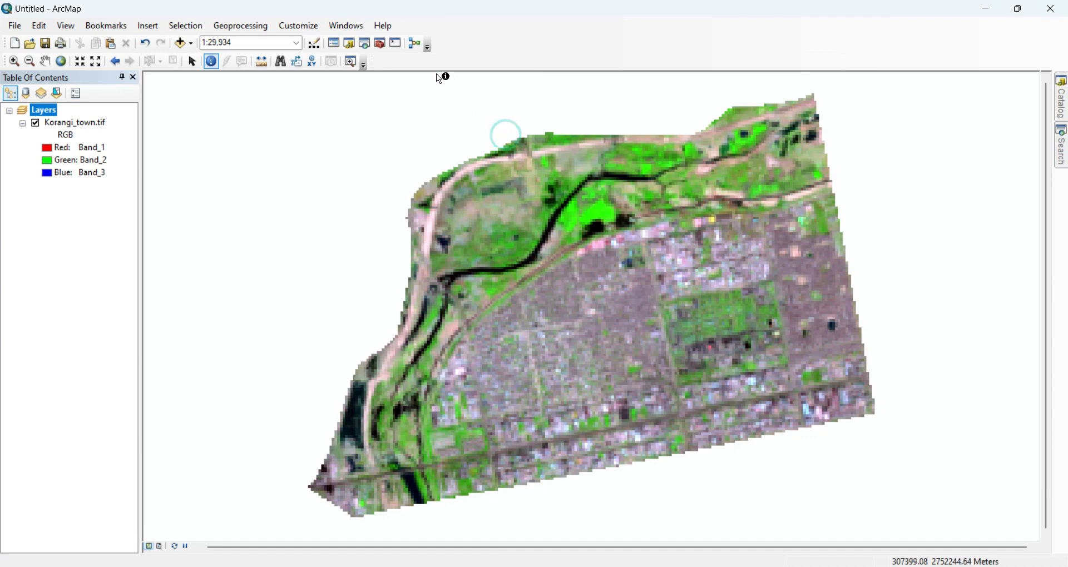
right_click(459, 35)
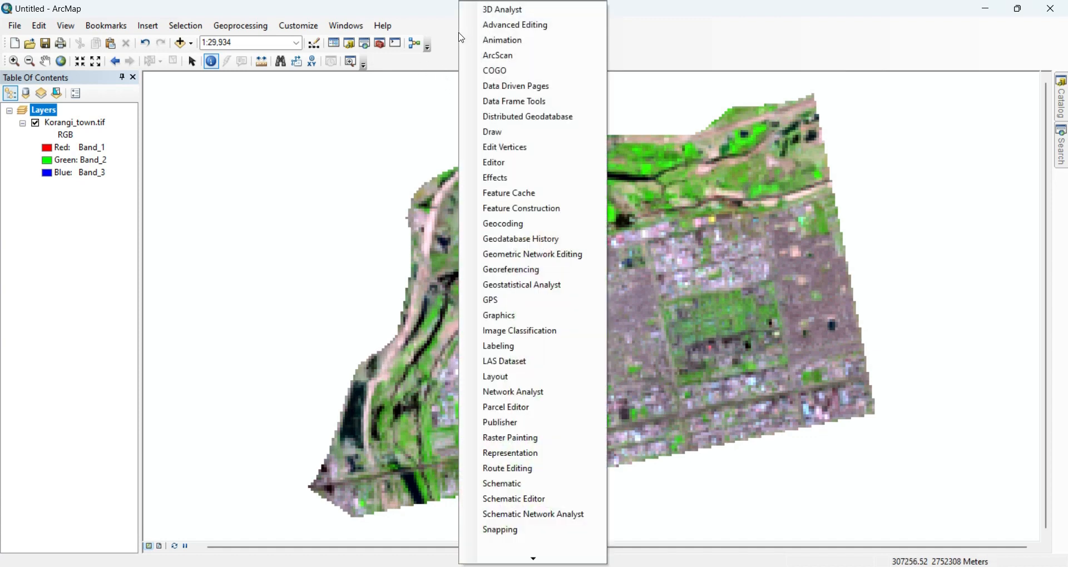
click(495, 136)
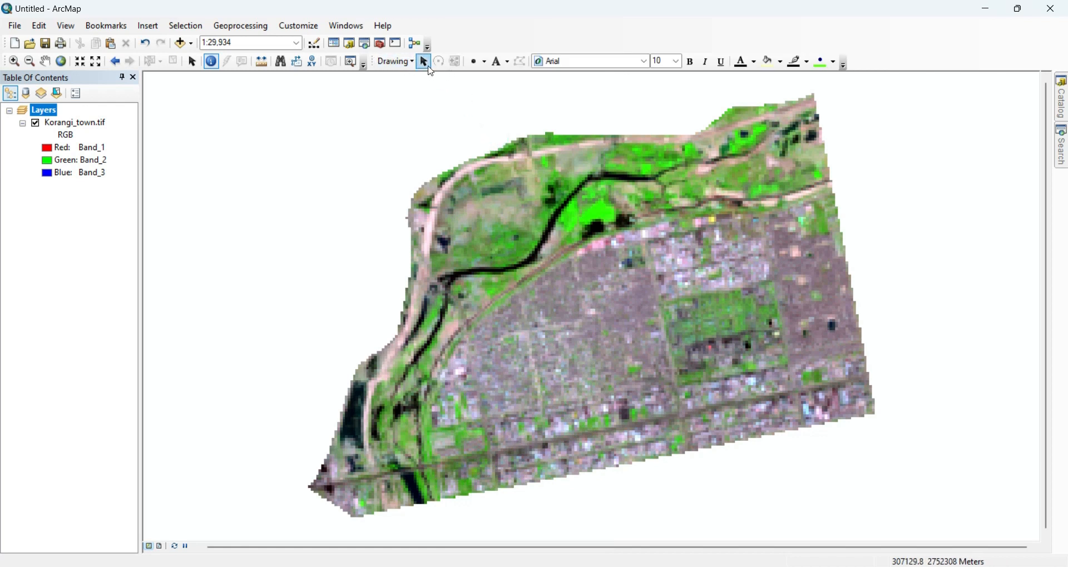
Step: Draw a polygon graphic with a perimeter of about 4,040 m, tracing both banks of the dark river channel from its eastern end to its southwestern bend
click(486, 62)
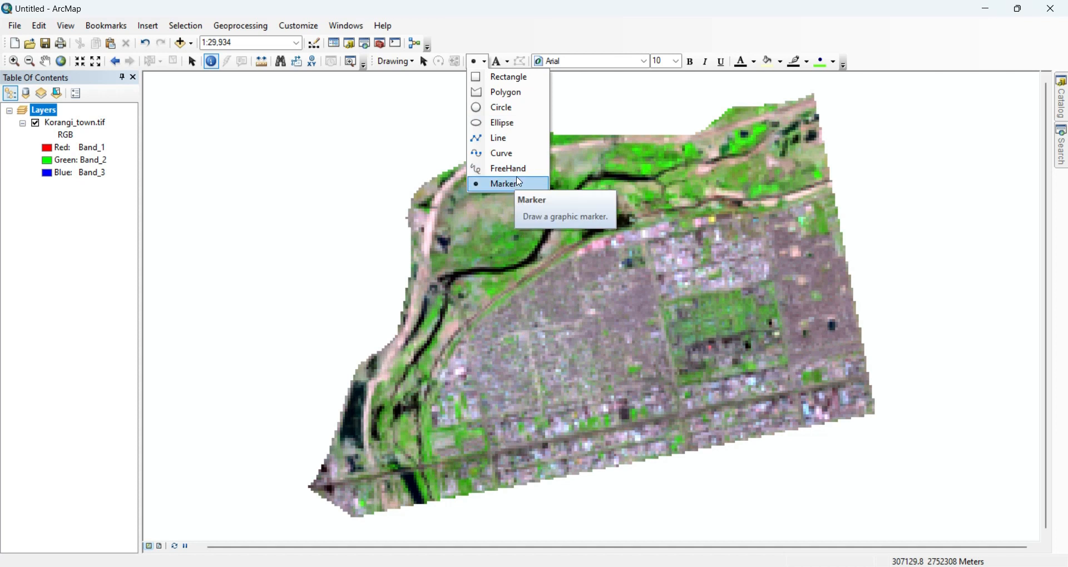
click(502, 95)
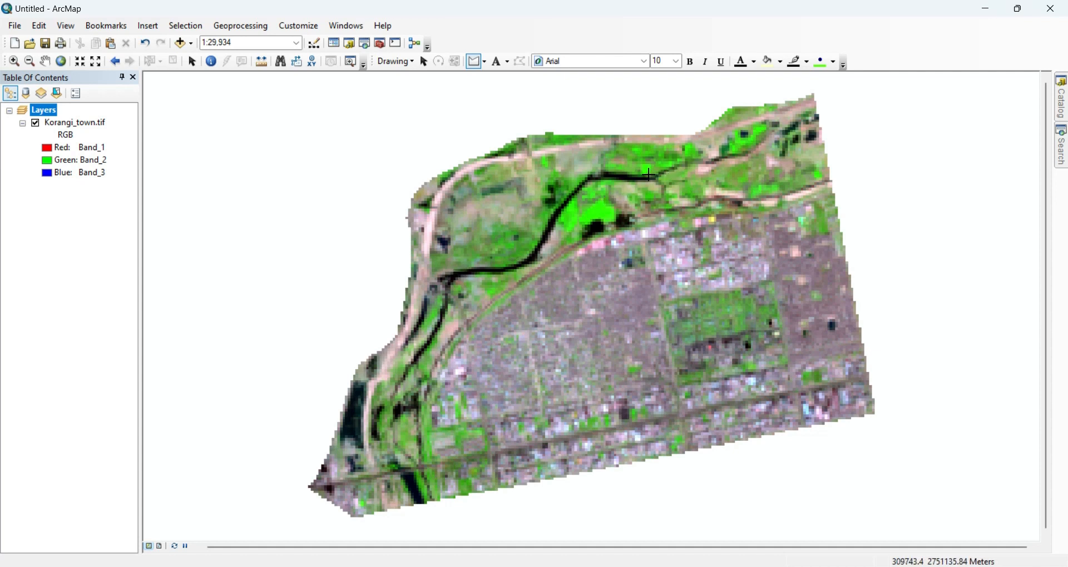
click(13, 61)
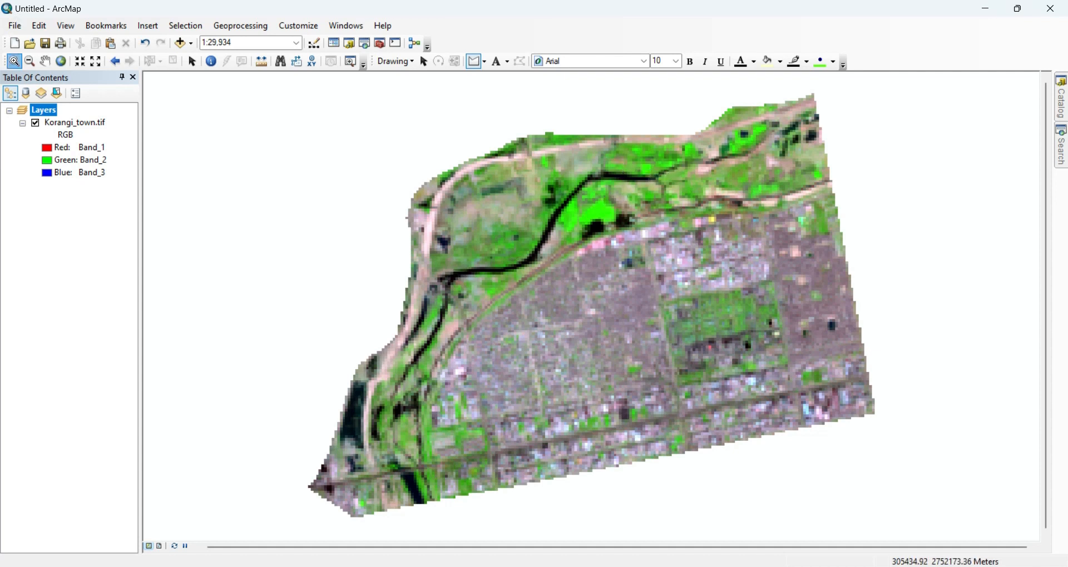
click(650, 179)
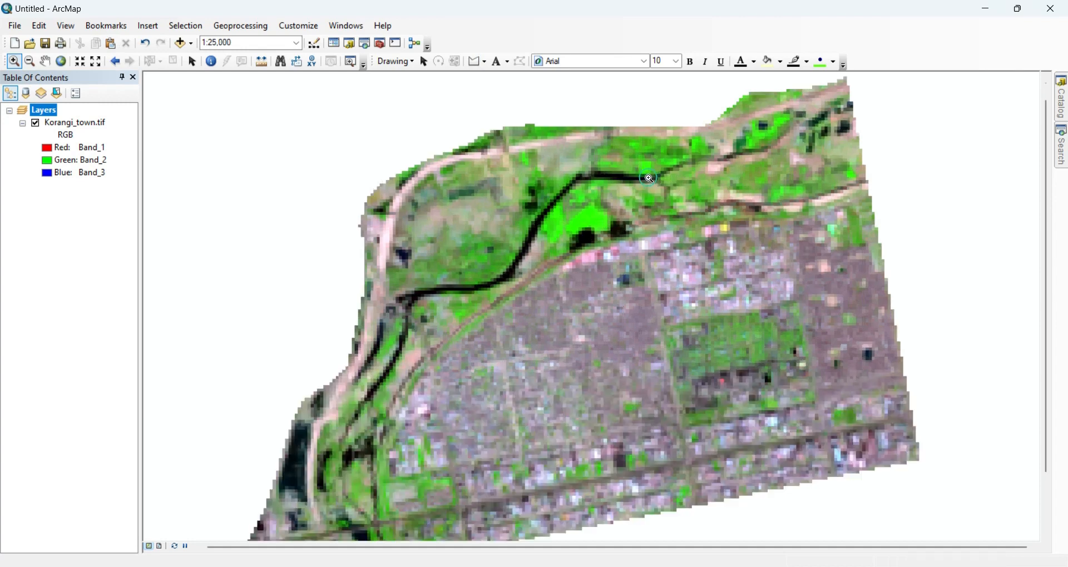
scroll(650, 179, up, 1)
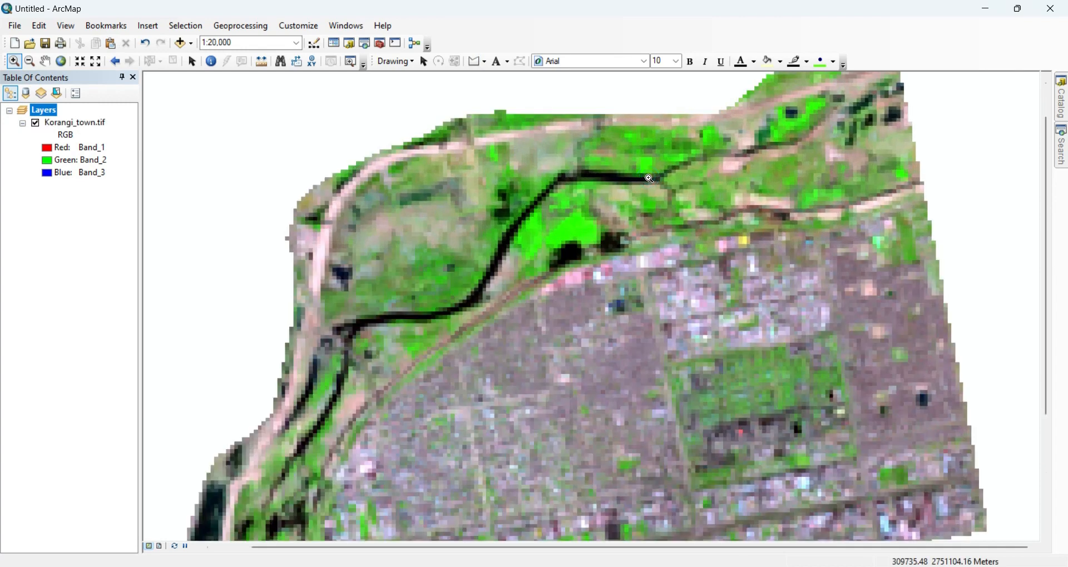
scroll(650, 178, up, 1)
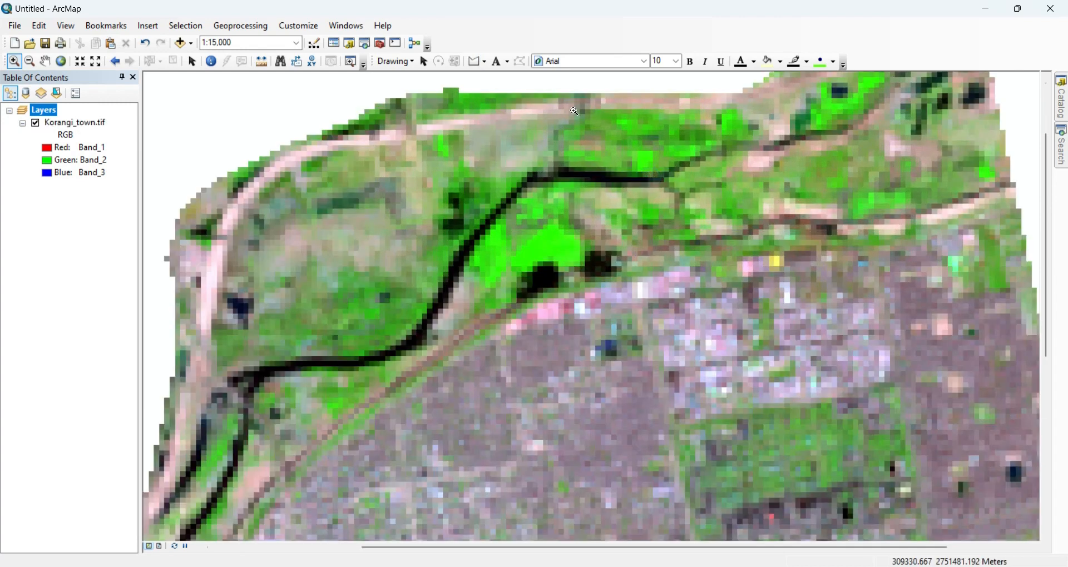
click(476, 62)
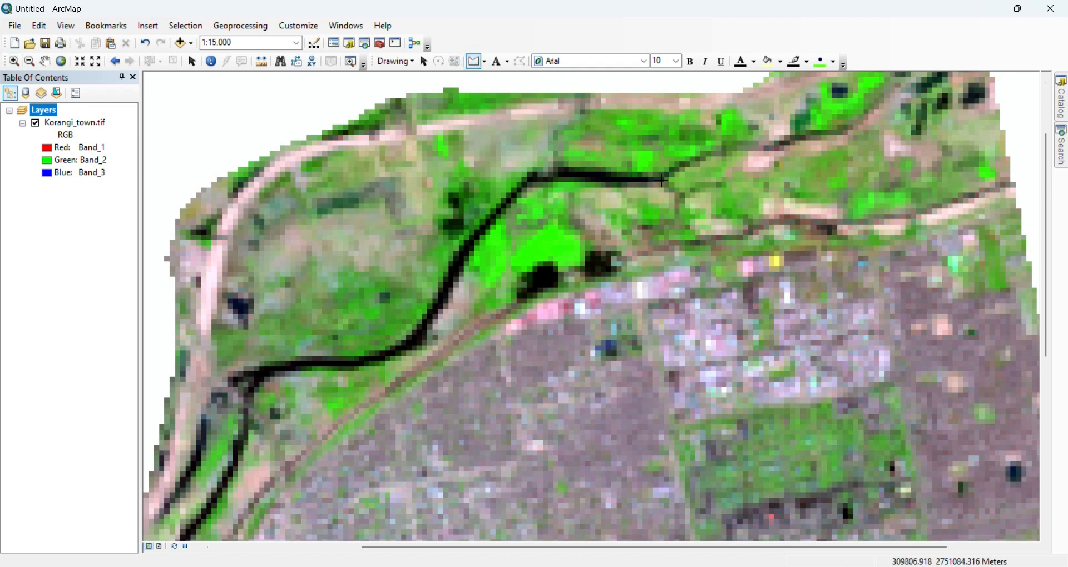
click(666, 181)
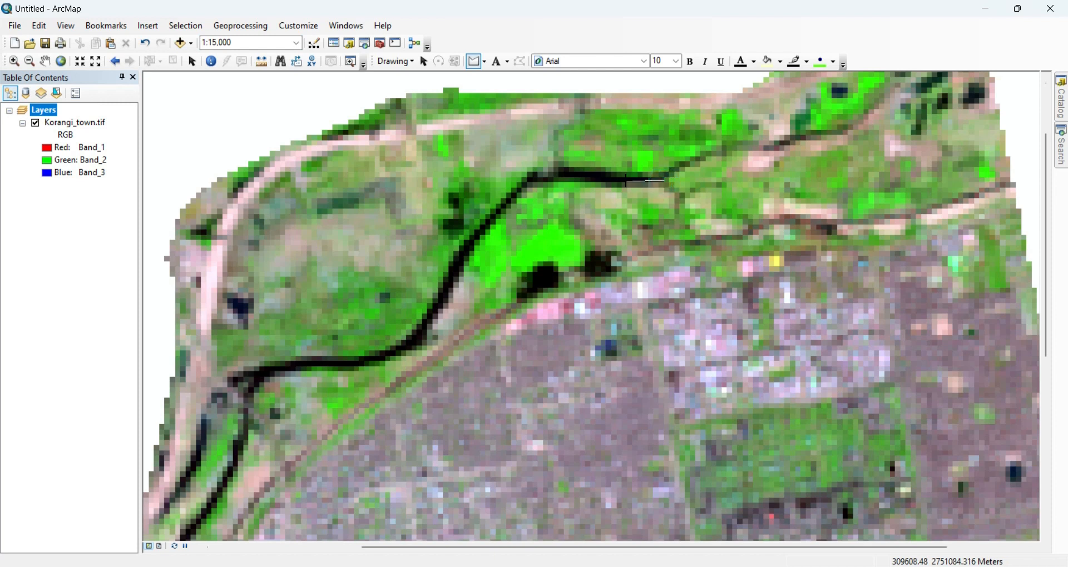
click(626, 181)
click(601, 181)
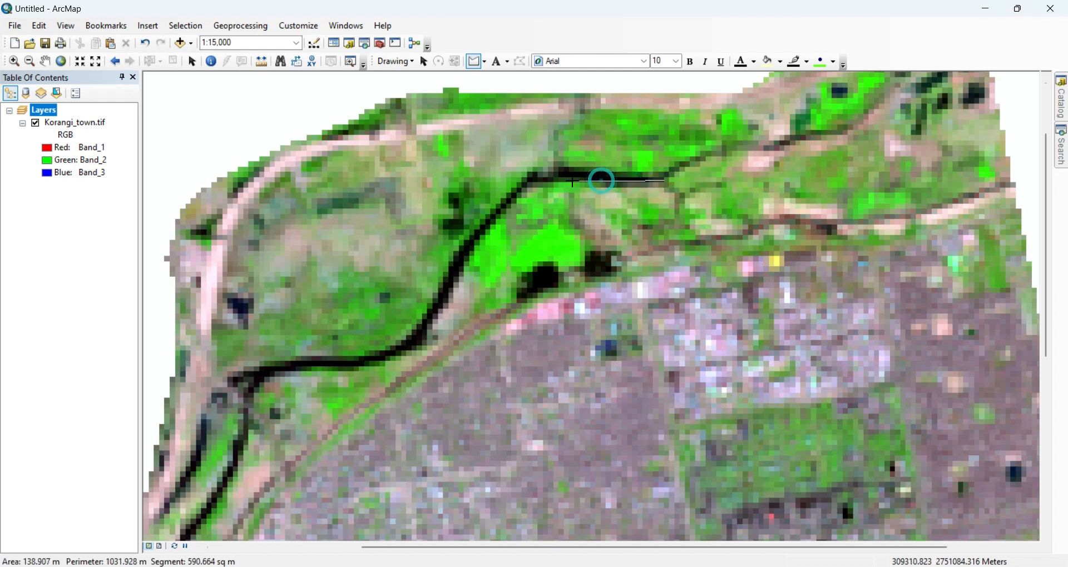
click(573, 181)
click(552, 180)
click(523, 189)
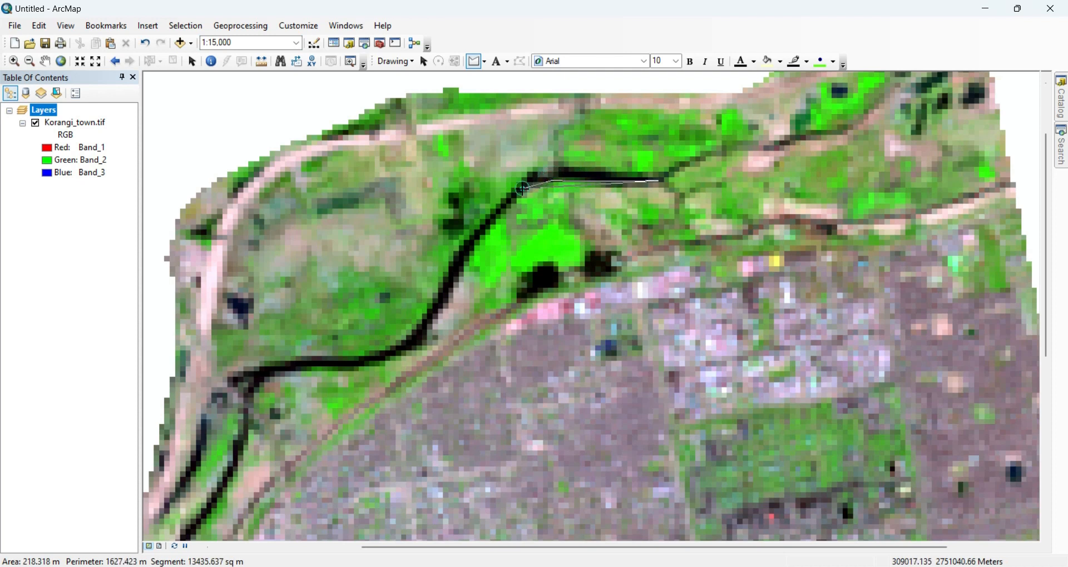
click(505, 214)
click(481, 240)
click(459, 281)
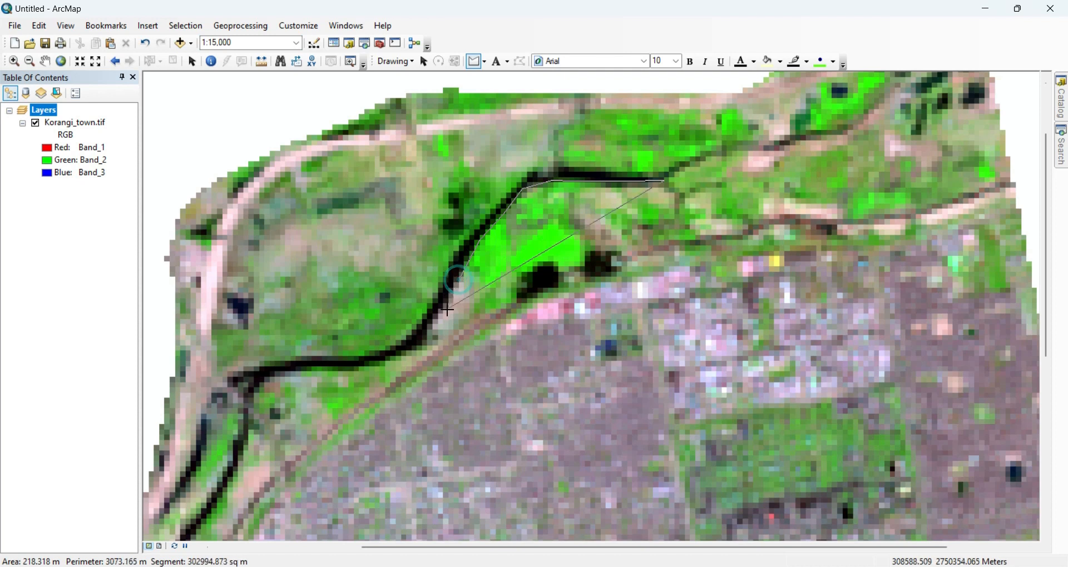
click(437, 314)
click(430, 329)
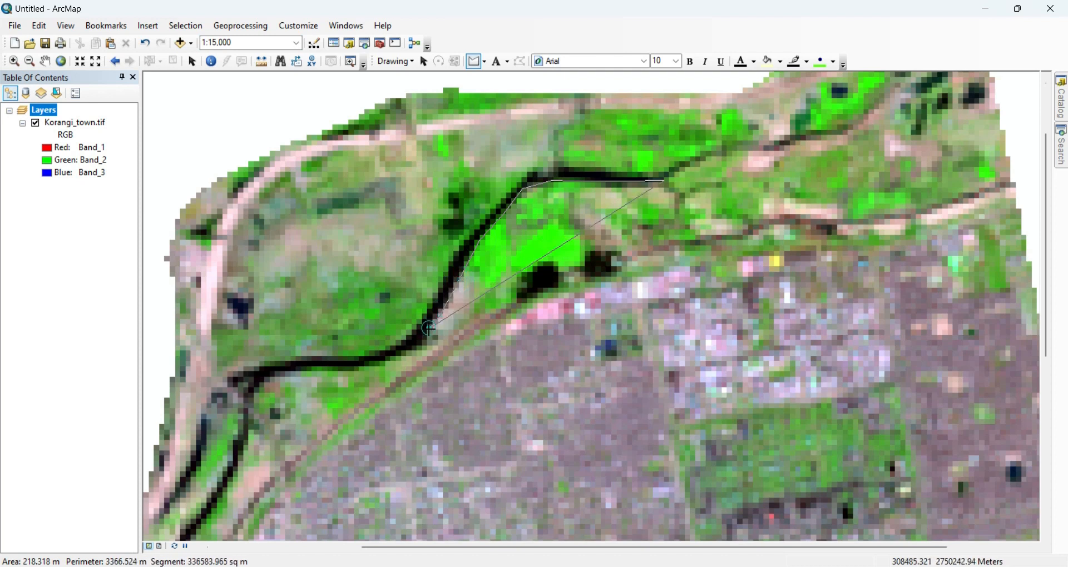
click(408, 351)
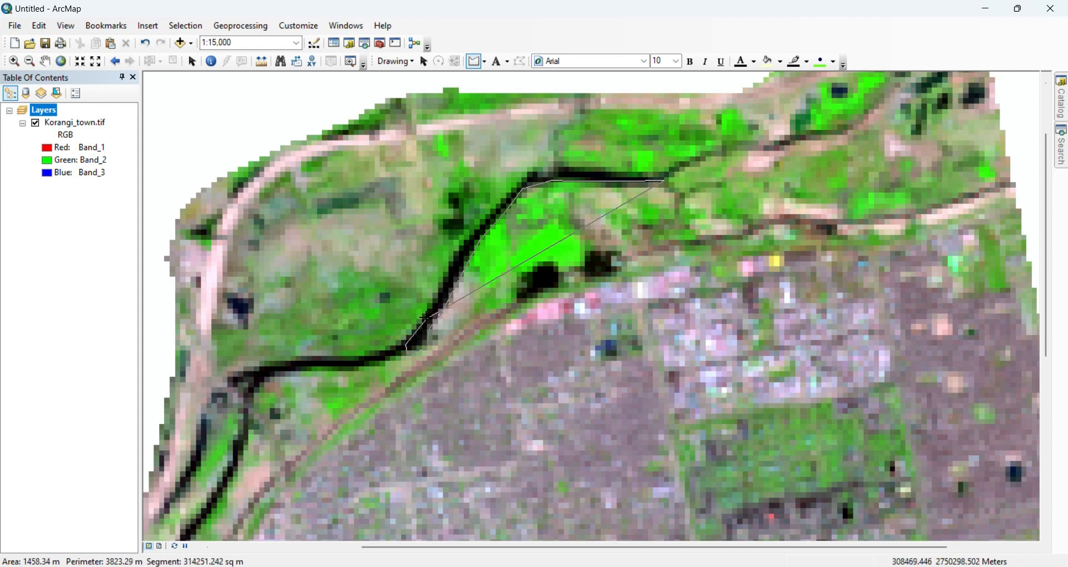
click(447, 283)
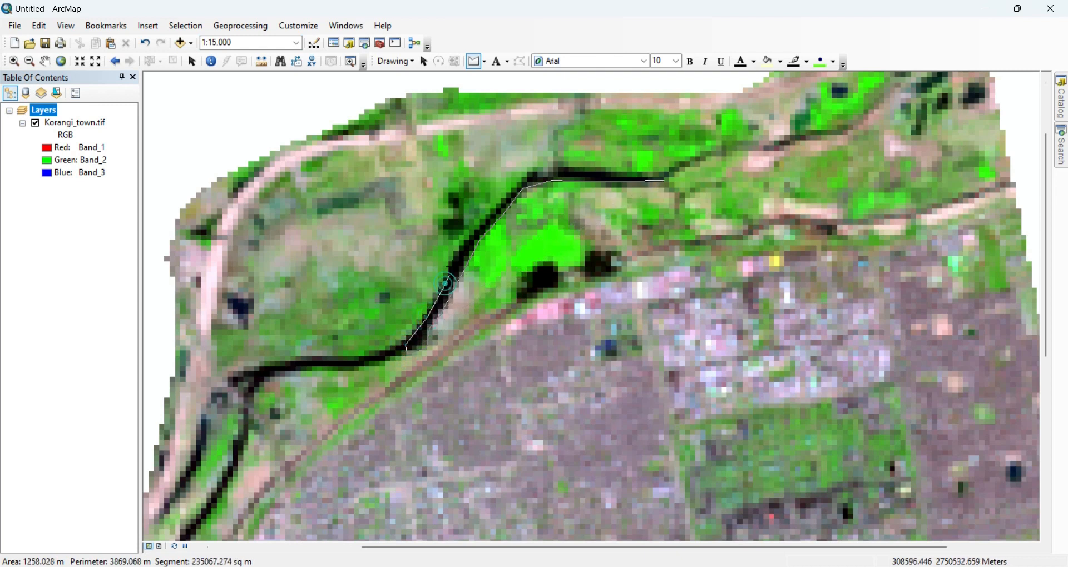
click(462, 246)
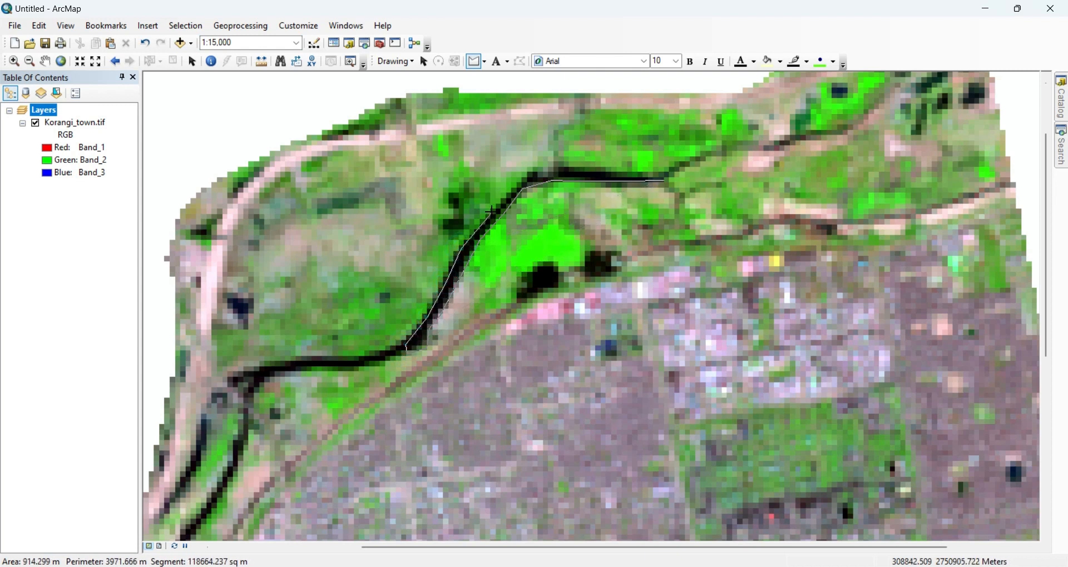
click(529, 178)
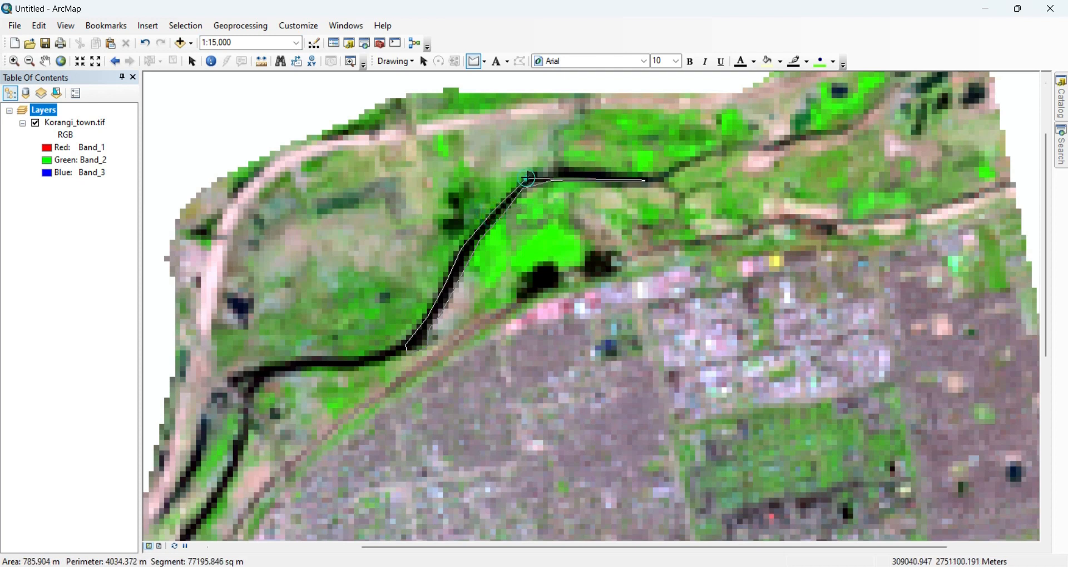
click(554, 171)
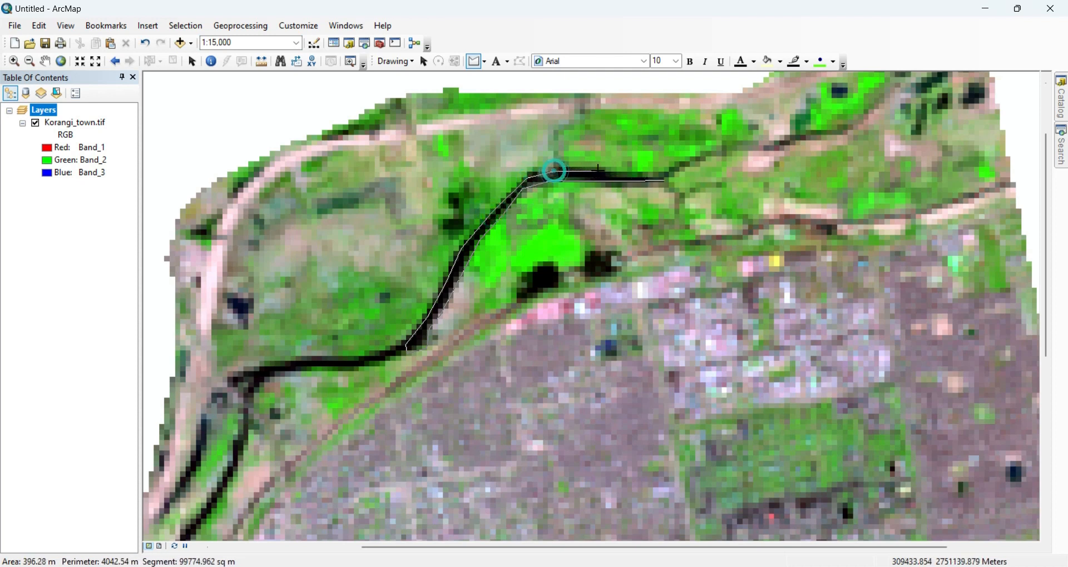
click(602, 170)
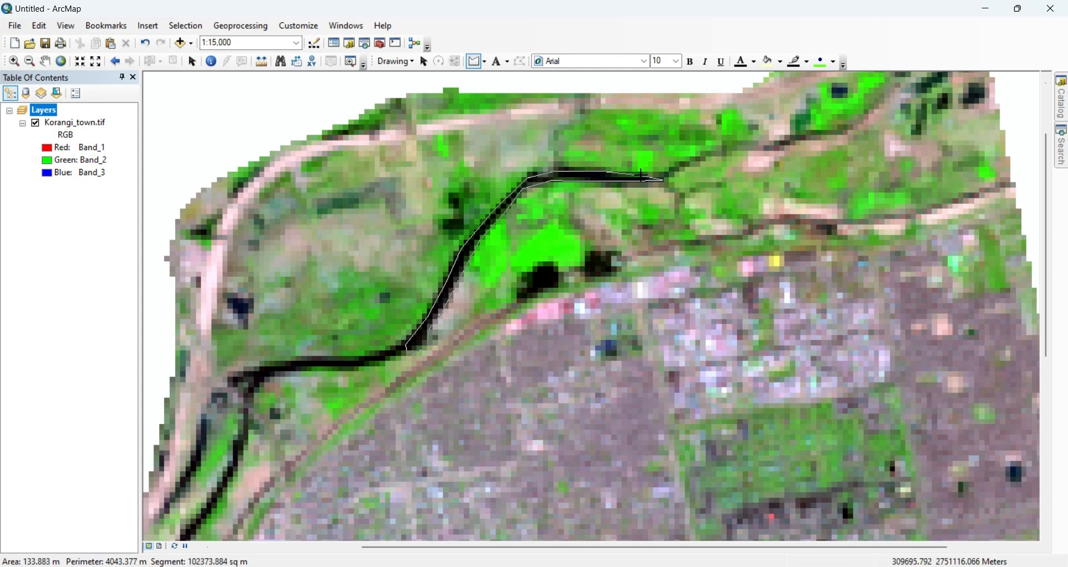
double_click(644, 177)
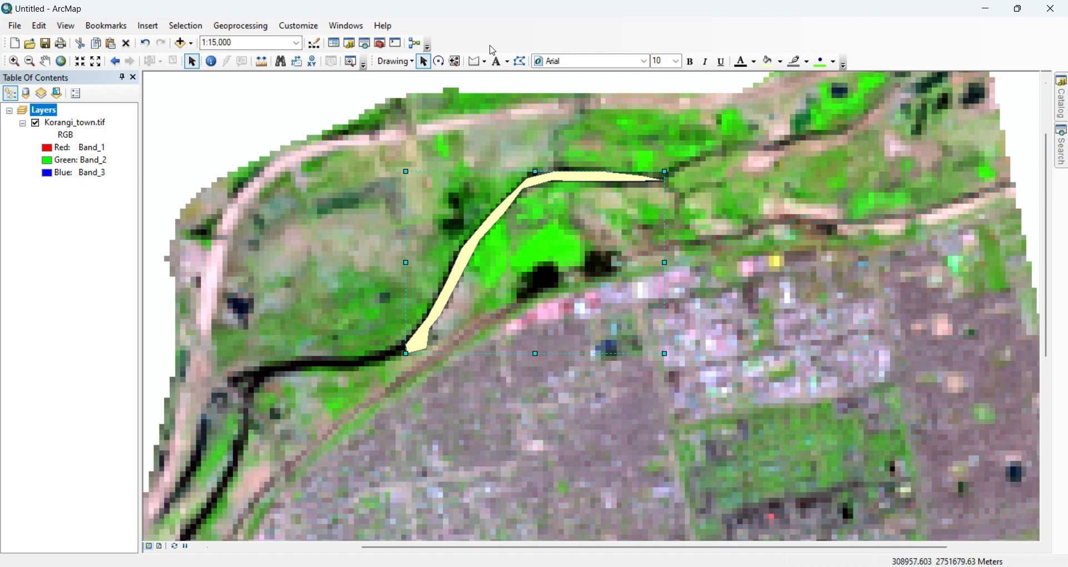
Step: Set up converting the selected polygon graphic to a feature, using the coordinate system of the Korangi_town.tif layer's source data
click(413, 63)
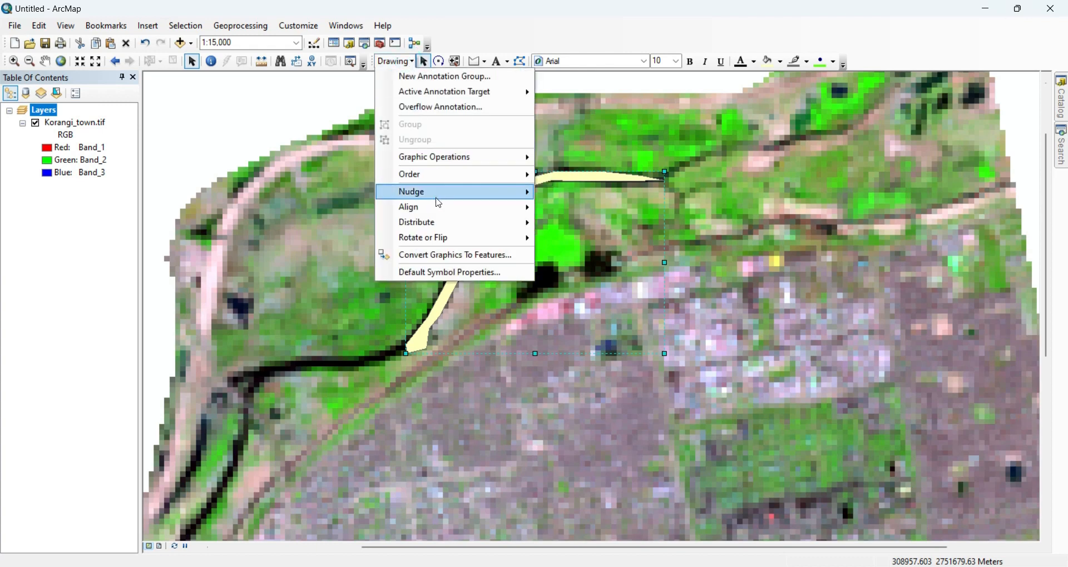
mouse_move(439, 204)
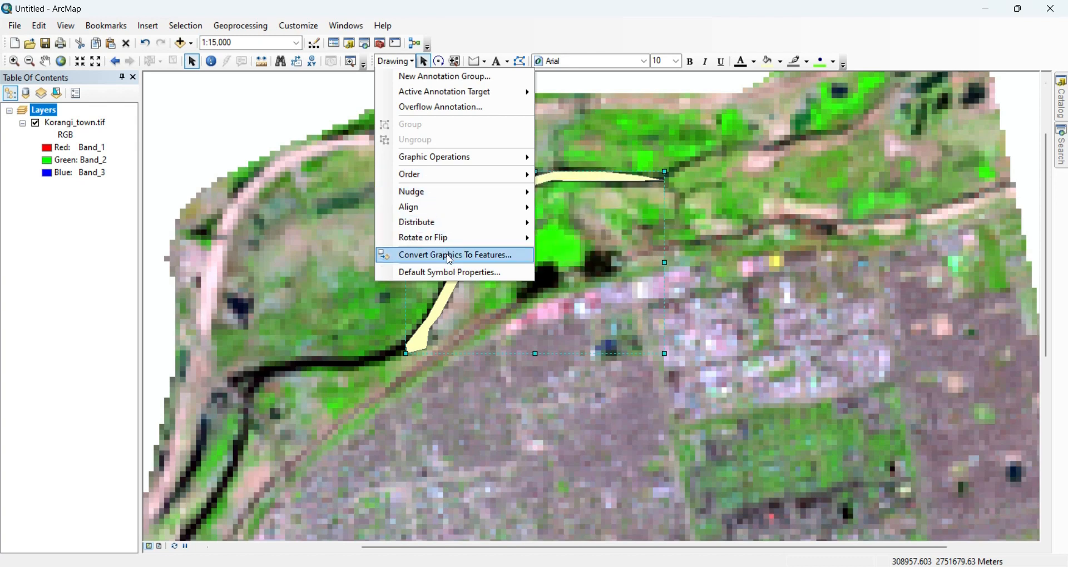
click(484, 257)
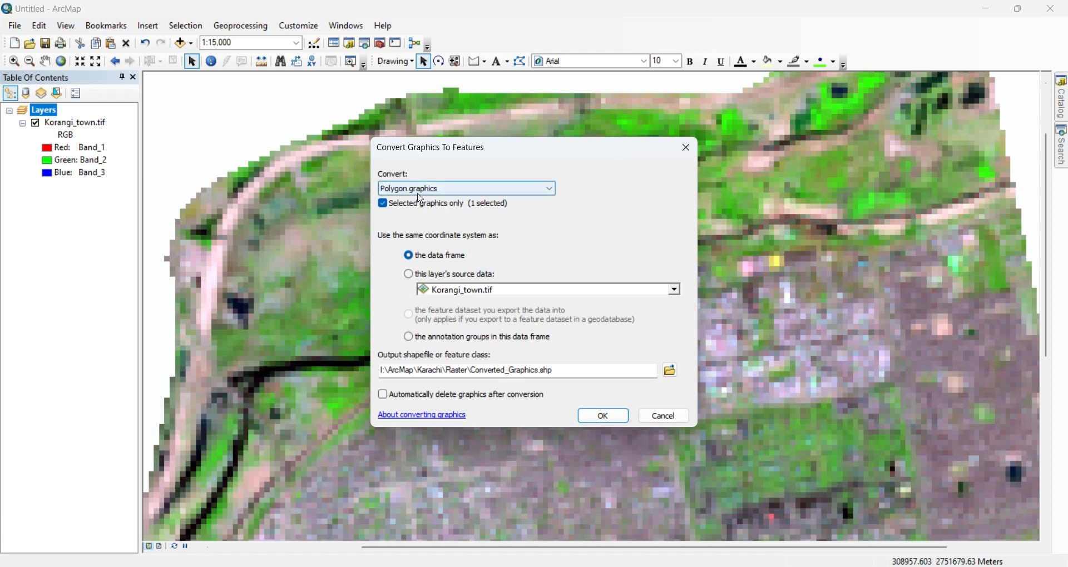
click(485, 190)
click(484, 197)
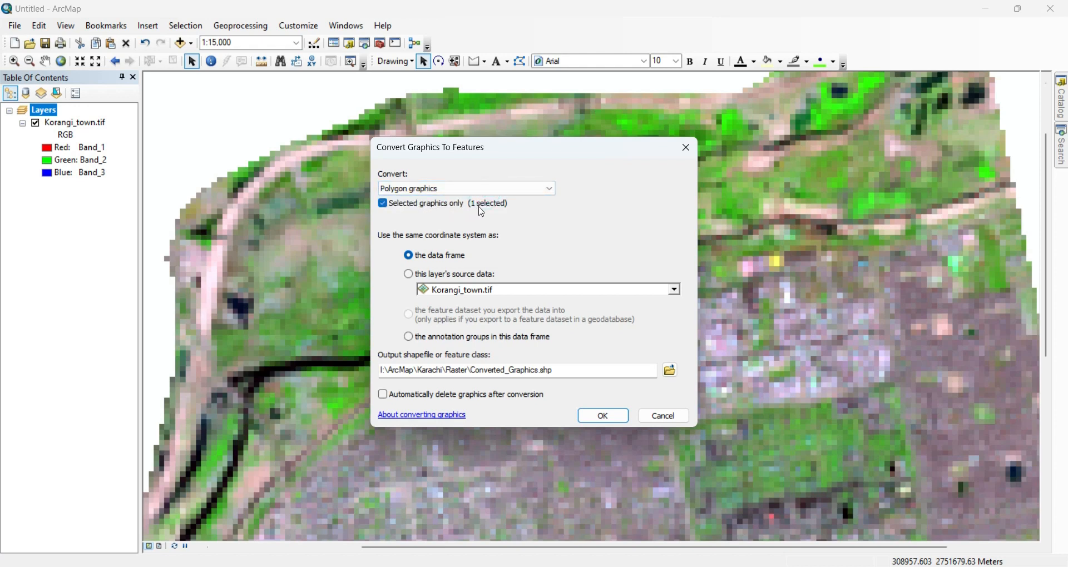
drag(529, 153, 216, 142)
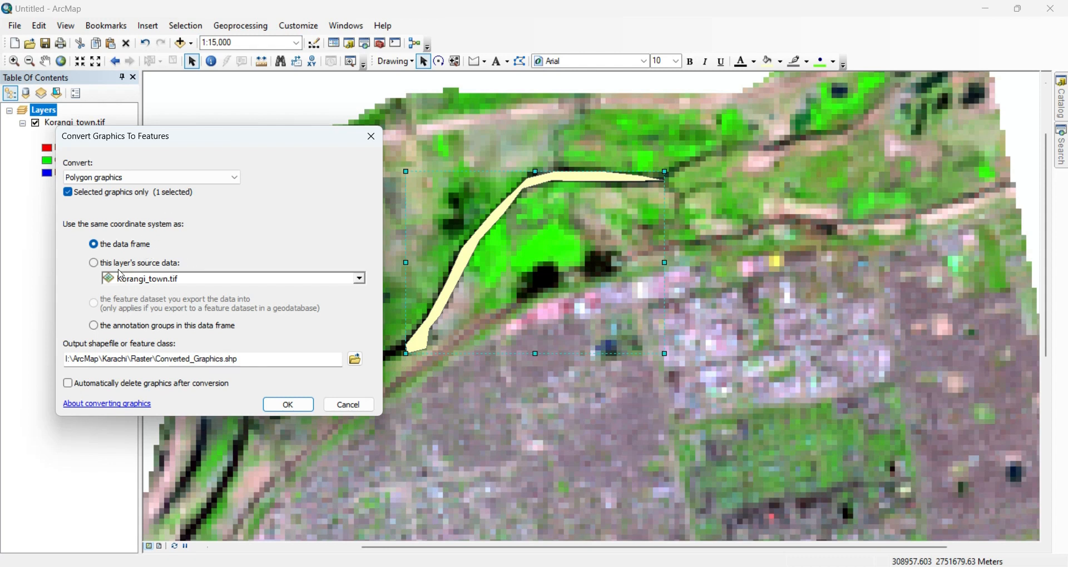
click(94, 264)
Step: Set the conversion output to a shapefile named Converted_Graphics.shp in the Shapefiles folder under Karachi
click(355, 360)
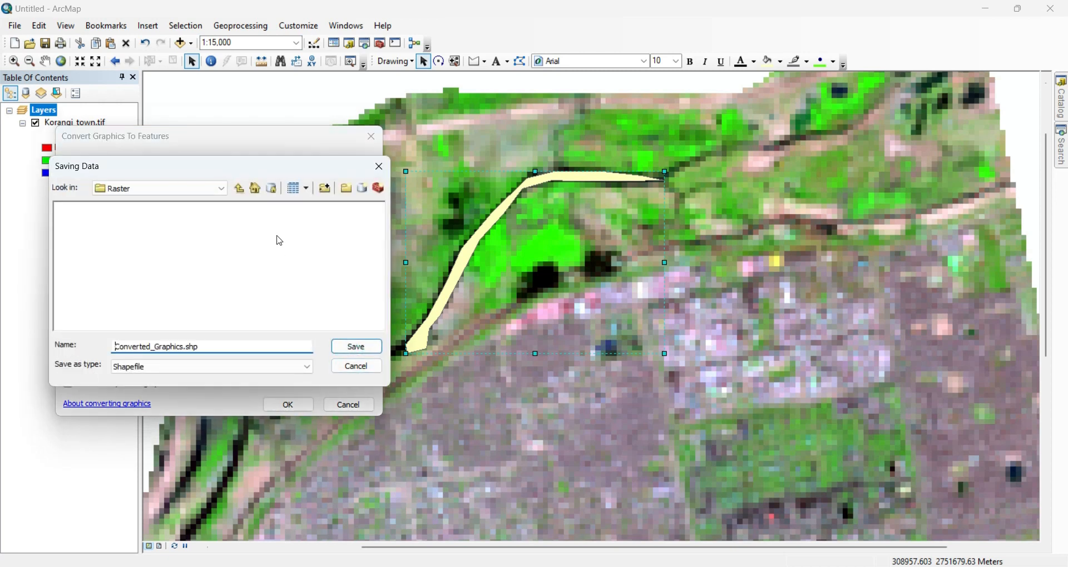
click(238, 188)
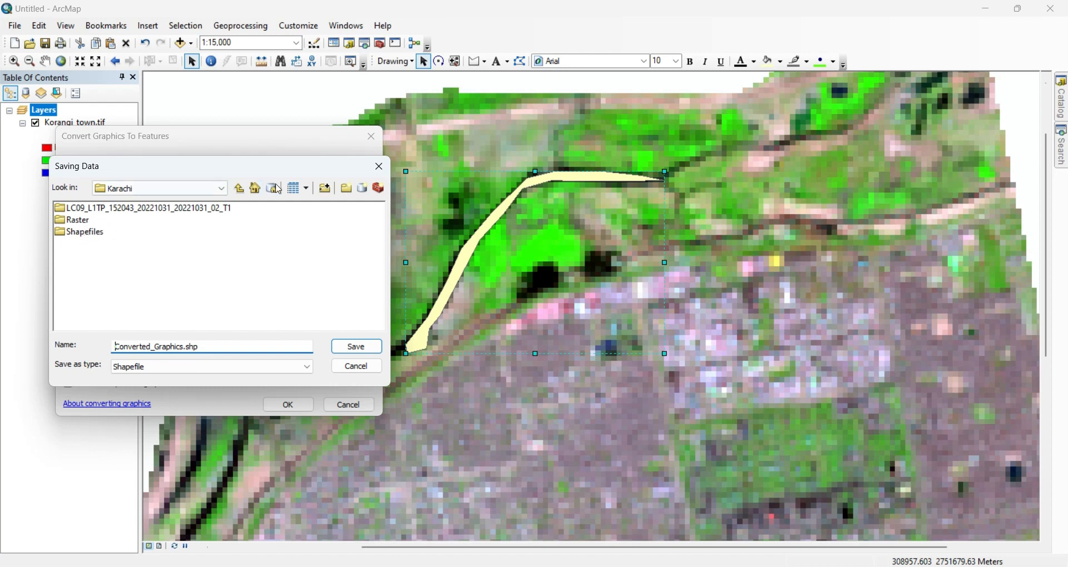
click(239, 188)
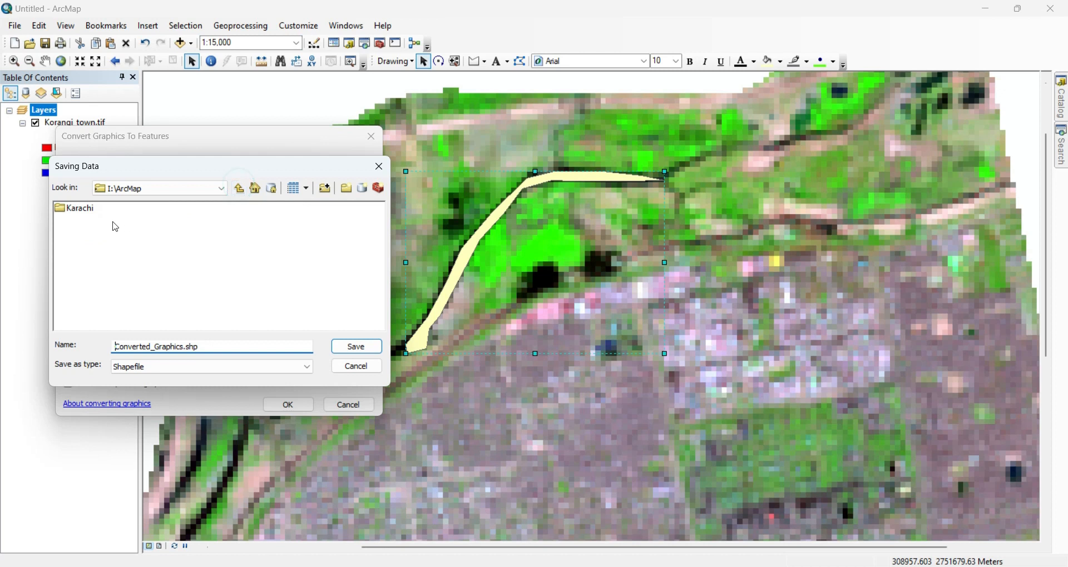
double_click(79, 210)
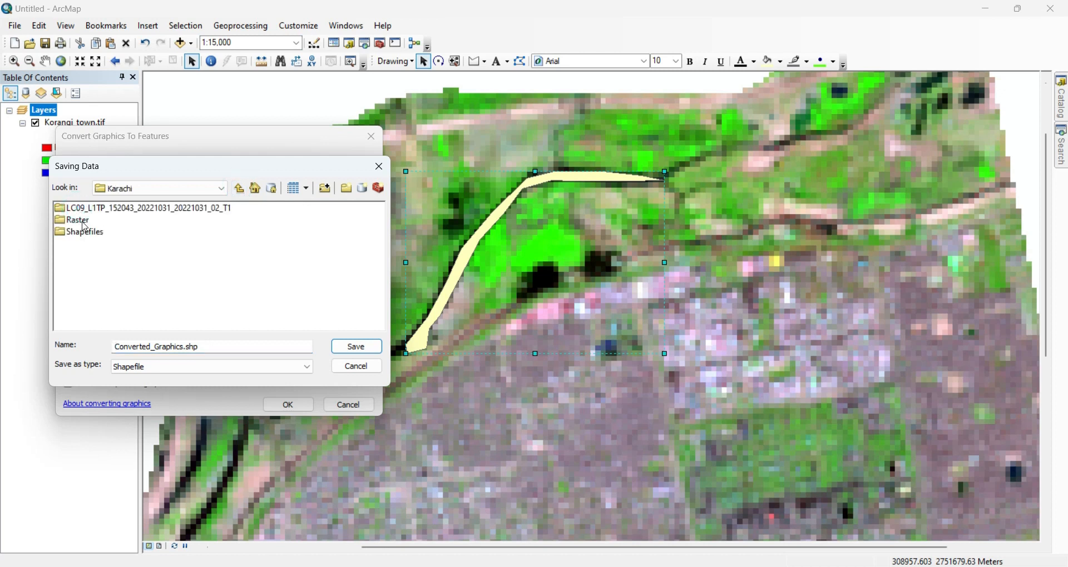
double_click(85, 226)
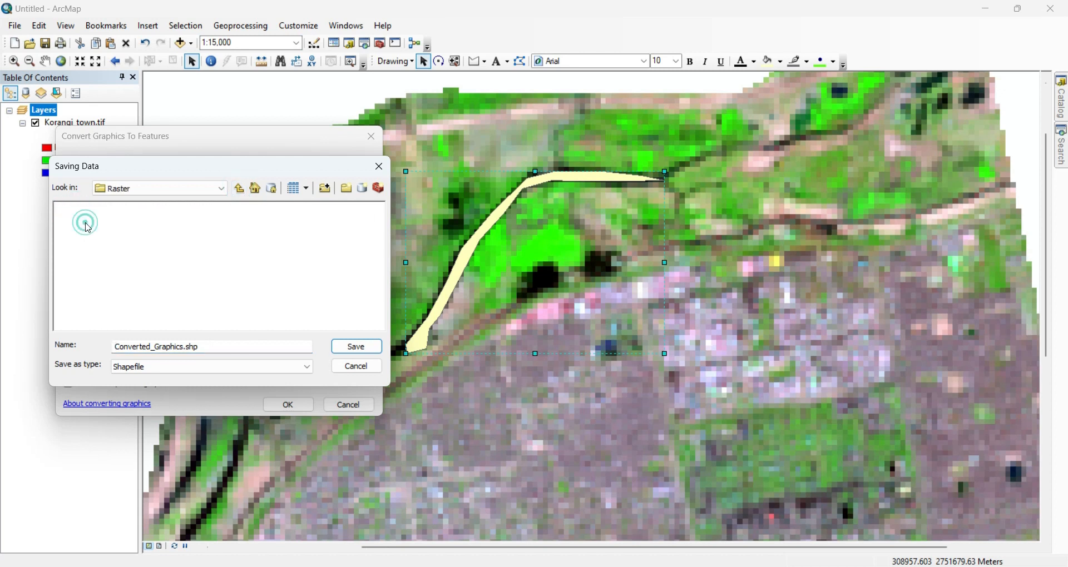
click(240, 189)
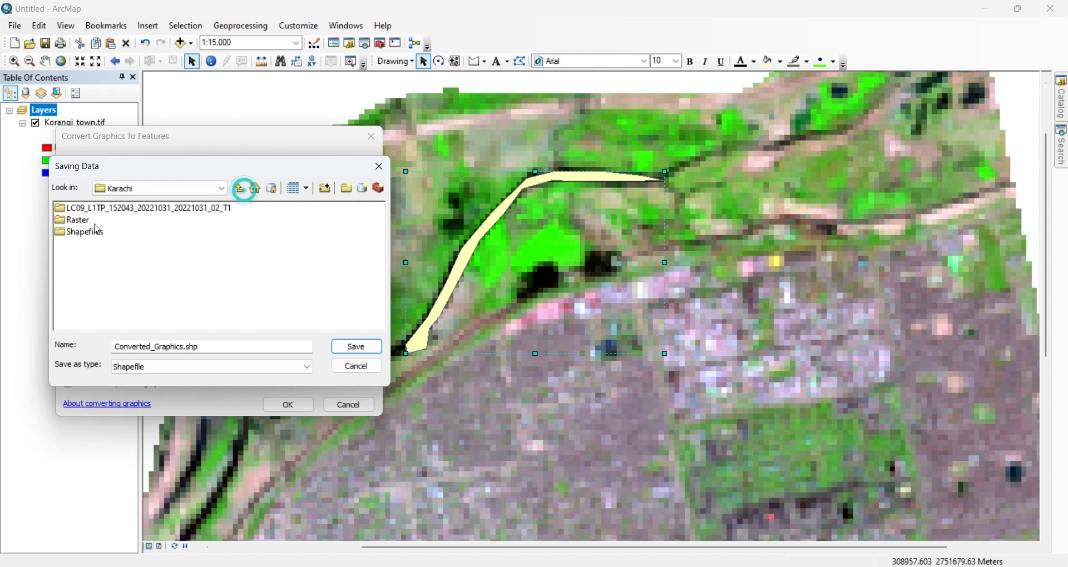
double_click(84, 233)
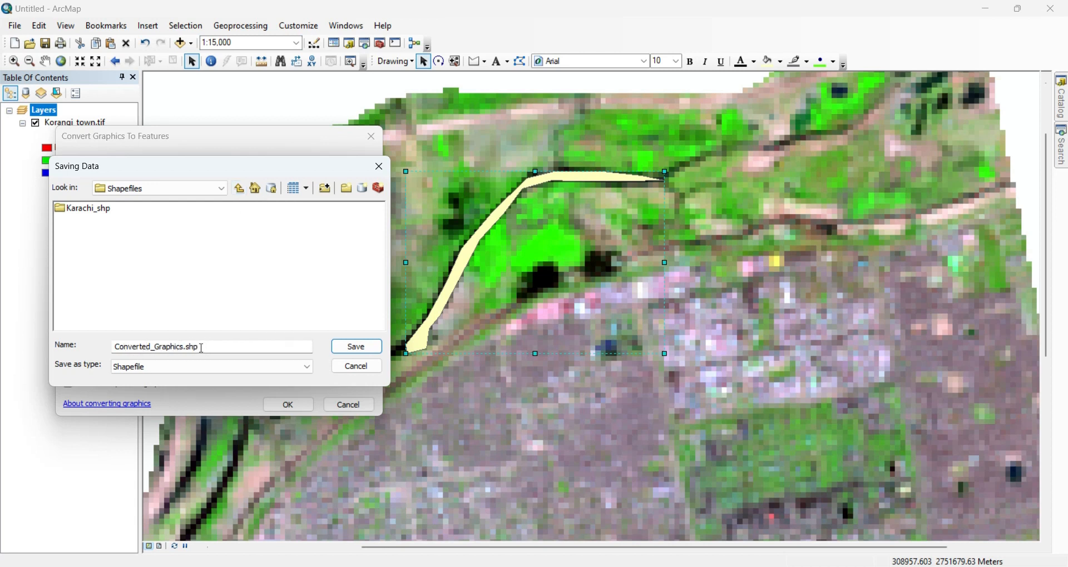
click(295, 369)
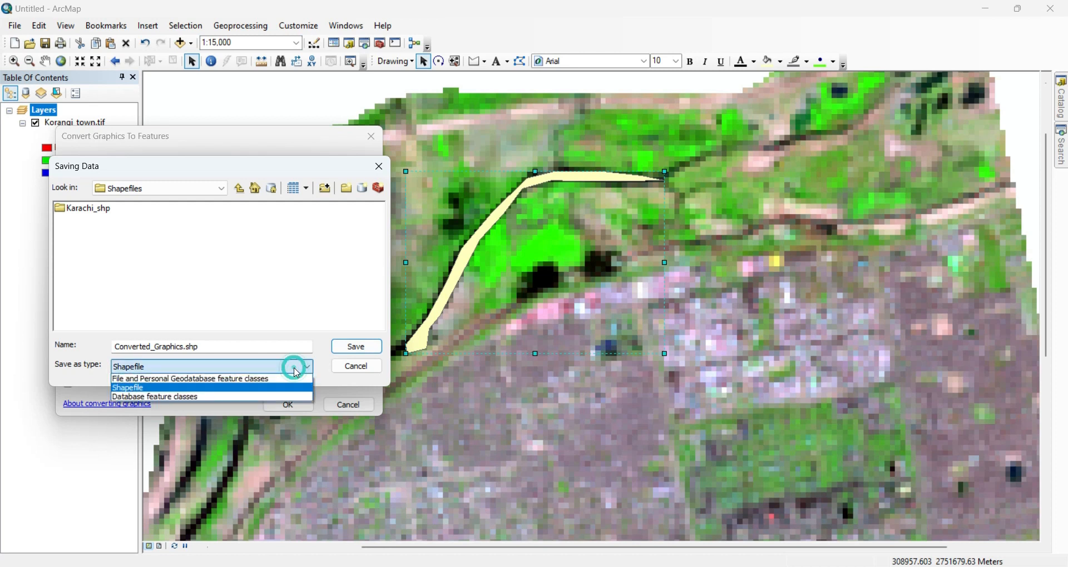
click(137, 391)
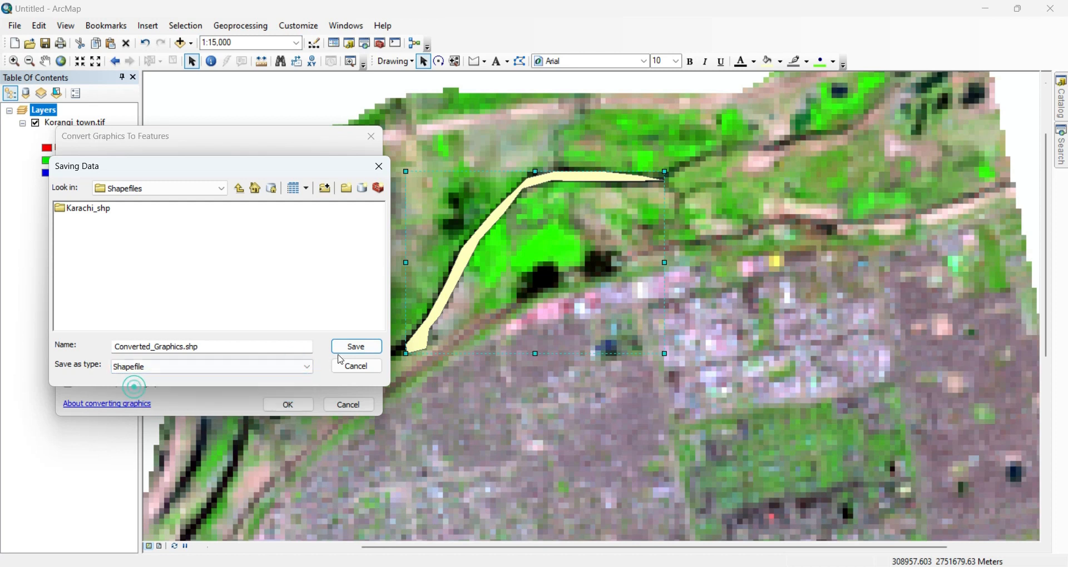
click(359, 349)
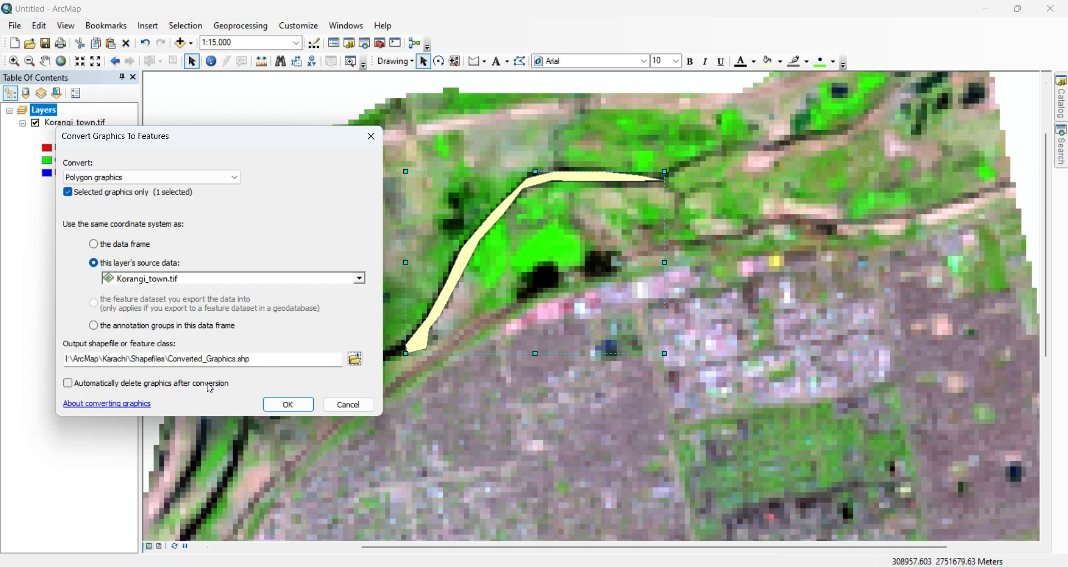
Step: Convert the graphic with automatic deletion of graphics after conversion, and add the exported data to the map as a layer
click(69, 385)
click(287, 405)
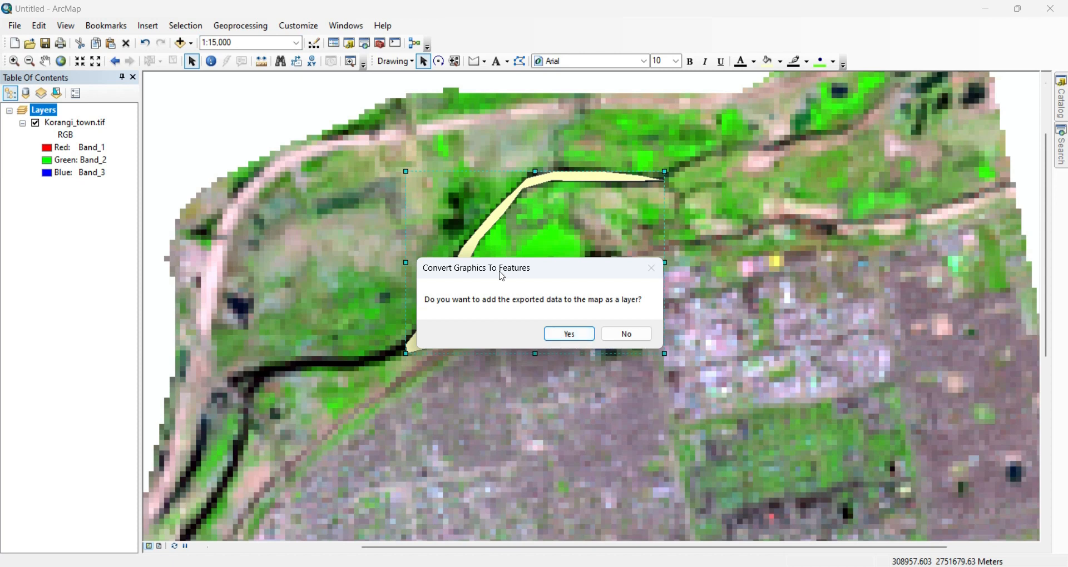
click(569, 335)
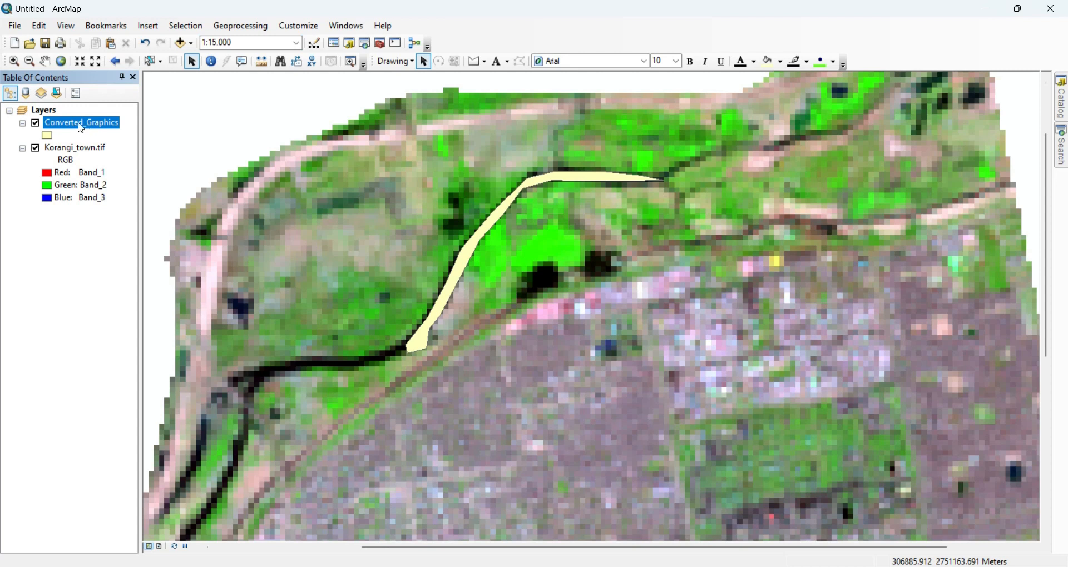
Step: Change the Converted_Graphics layer's symbol to the Rose style with an Ultra Blue fill color
click(81, 138)
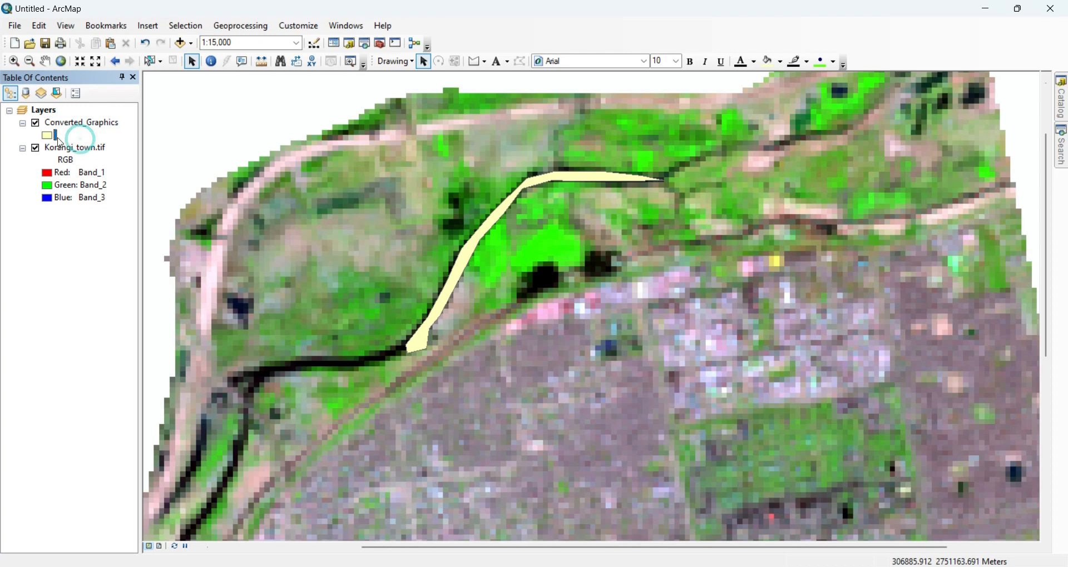
click(49, 136)
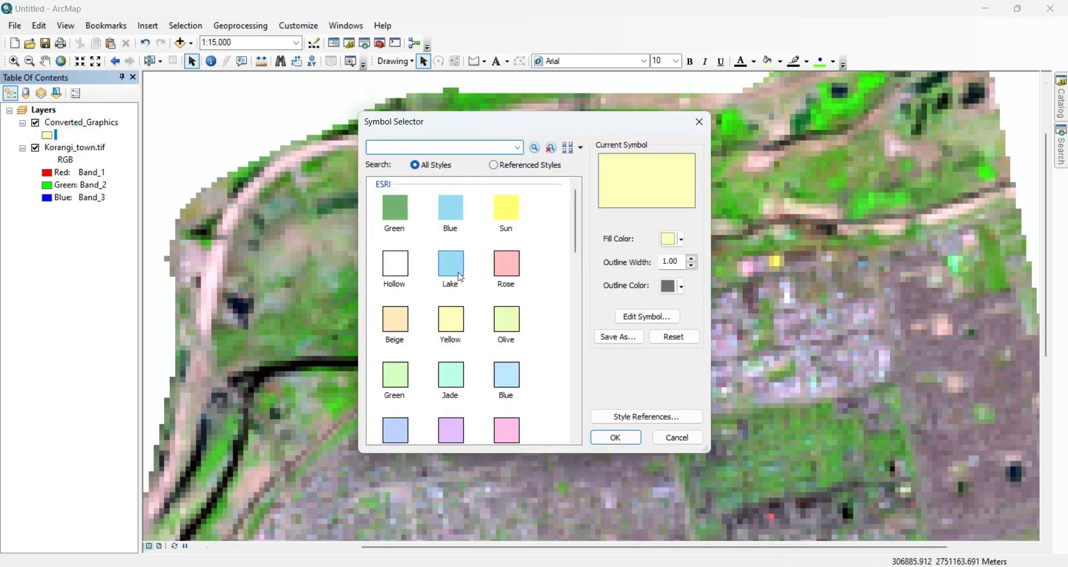
click(508, 269)
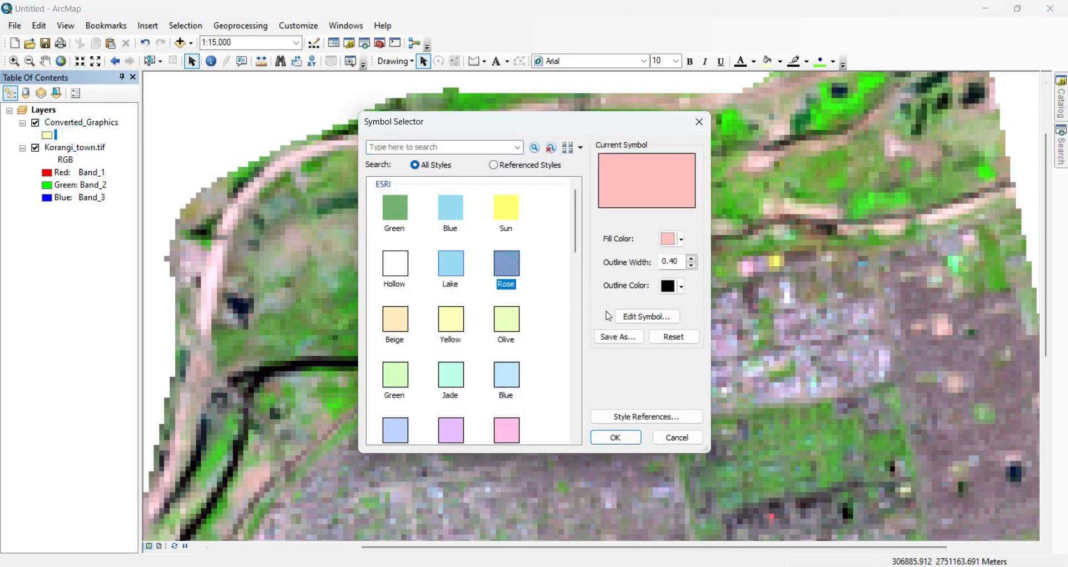
click(684, 241)
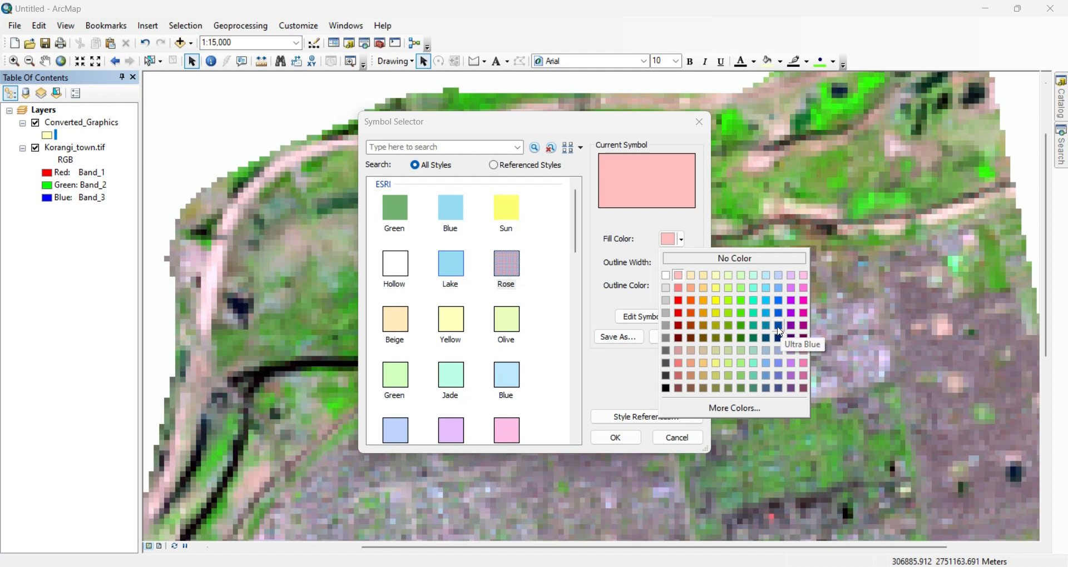
click(781, 328)
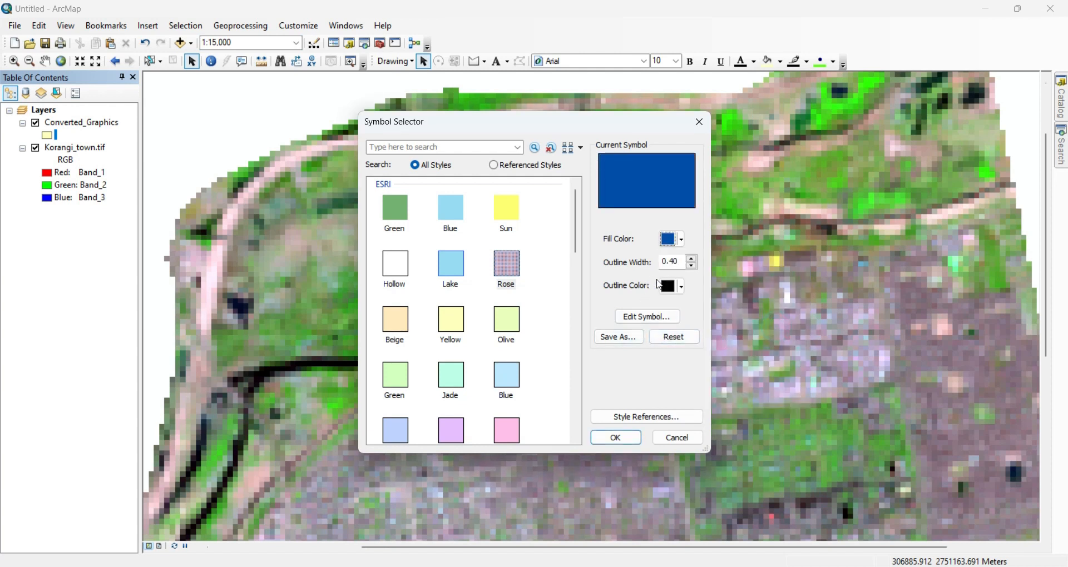
click(617, 441)
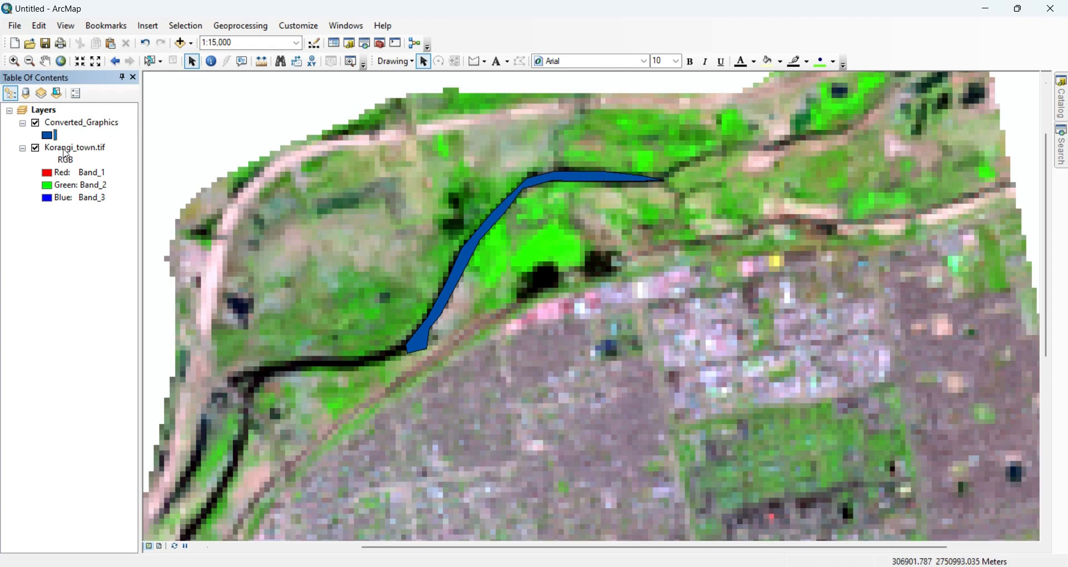
Step: Open the attribute table of the Converted_Graphics layer and select its polygon record
right_click(62, 122)
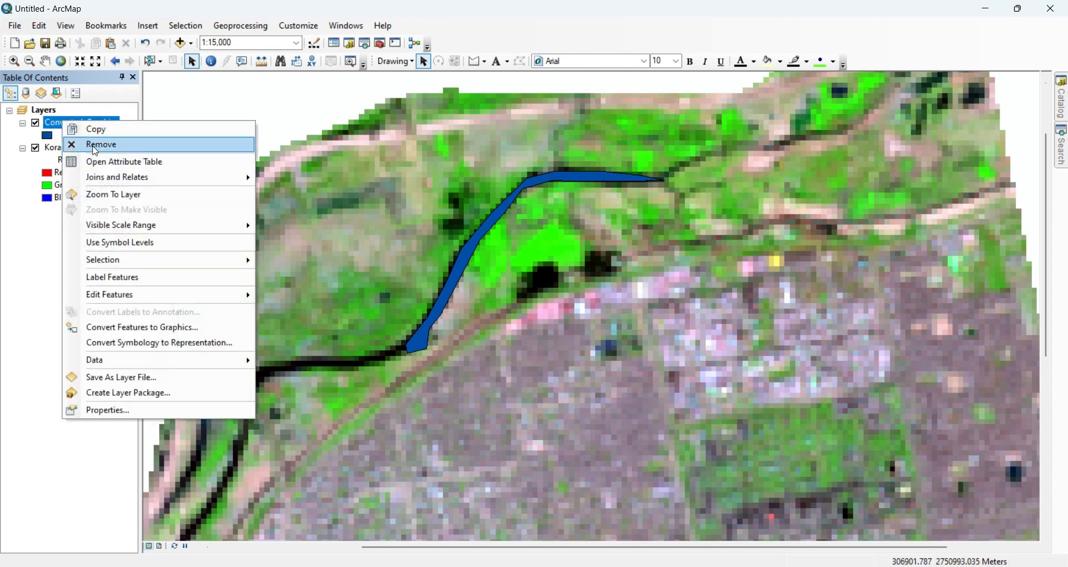
click(112, 162)
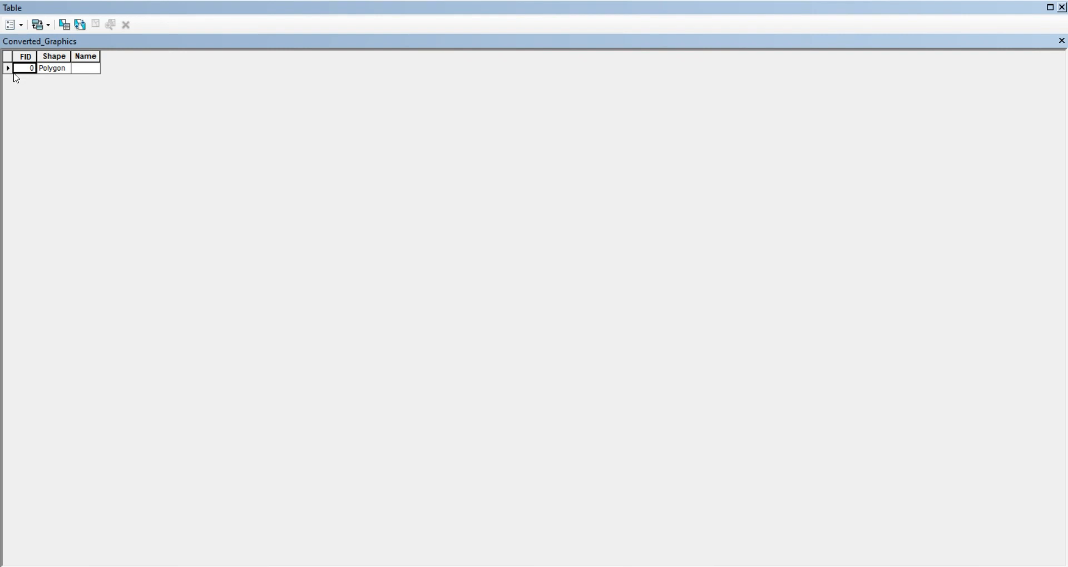
click(9, 70)
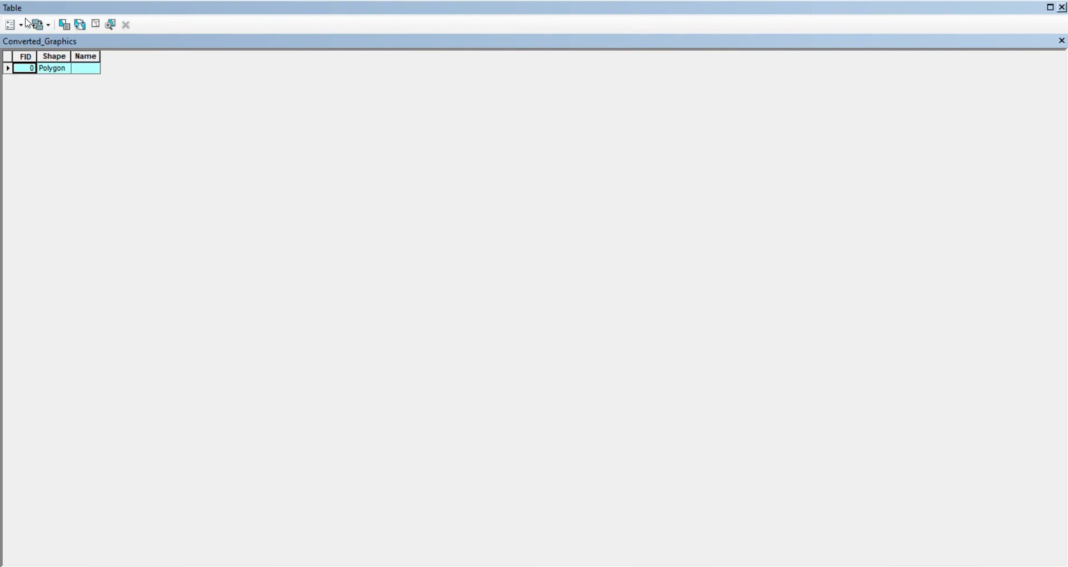
Step: Add a text field named Water with a length of 50 to the Converted_Graphics attribute table
click(13, 25)
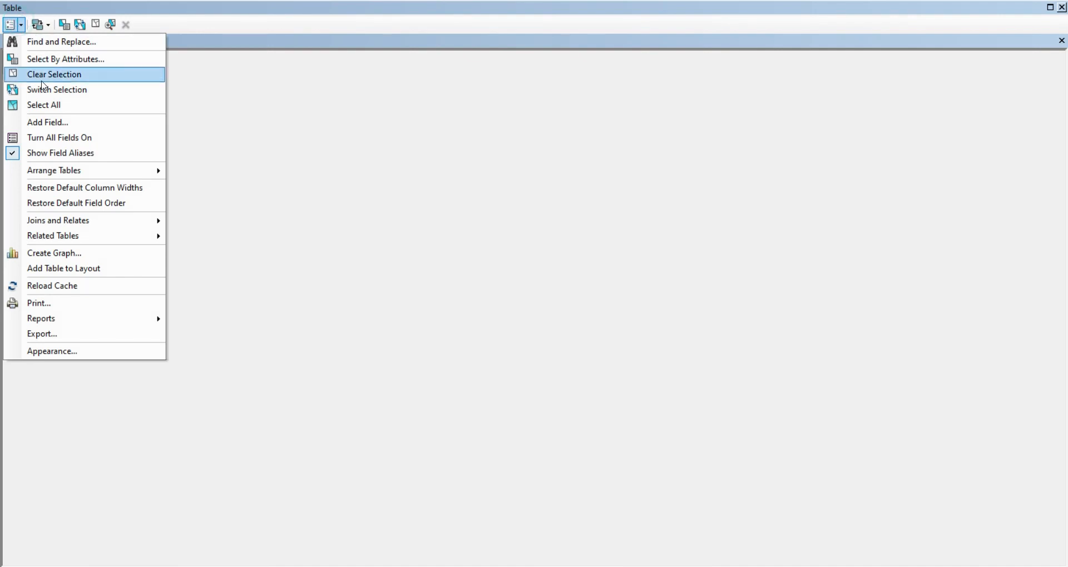
click(59, 125)
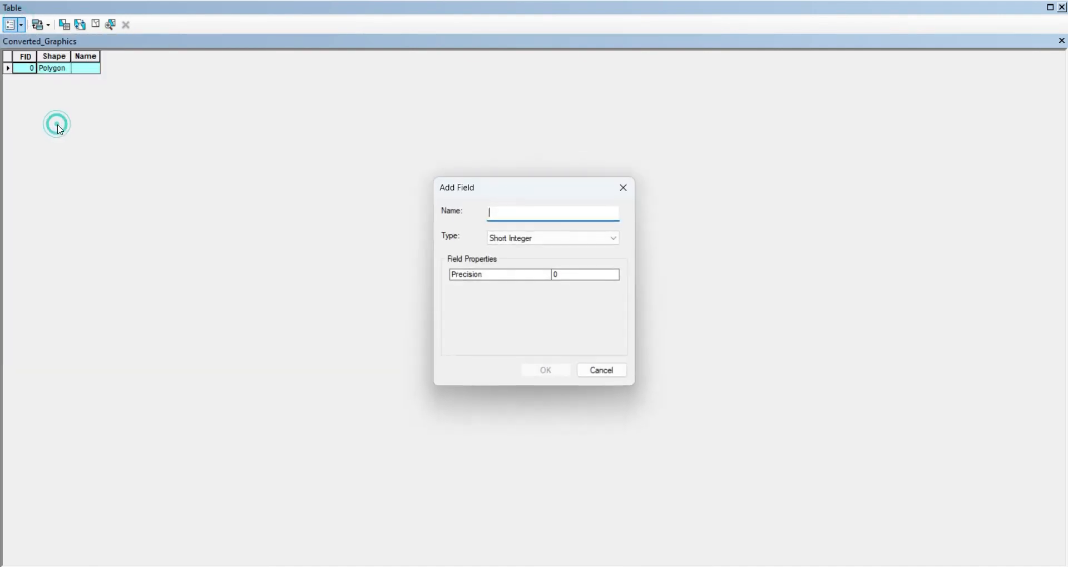
click(532, 243)
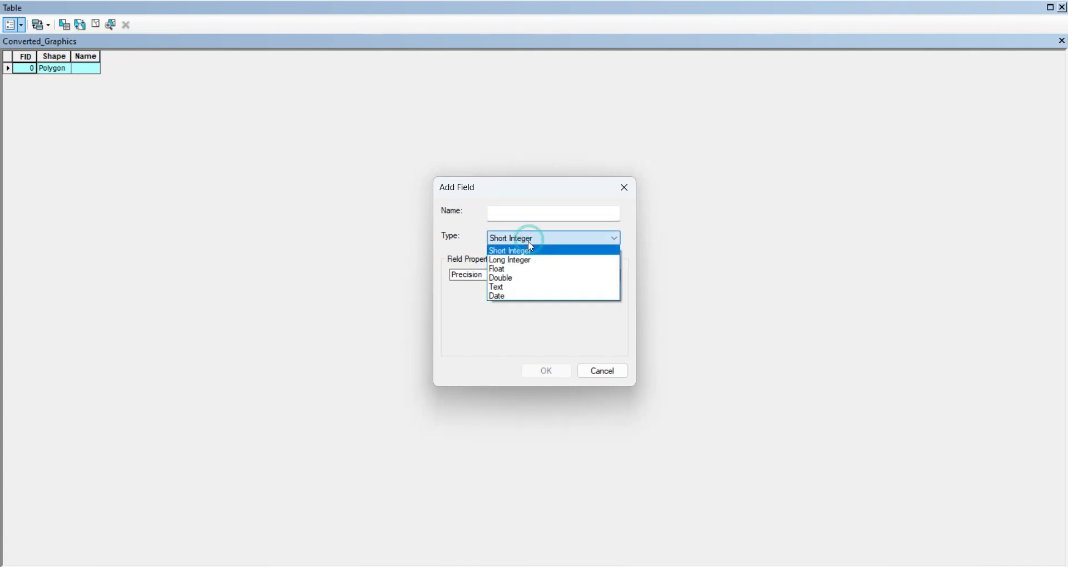
click(515, 287)
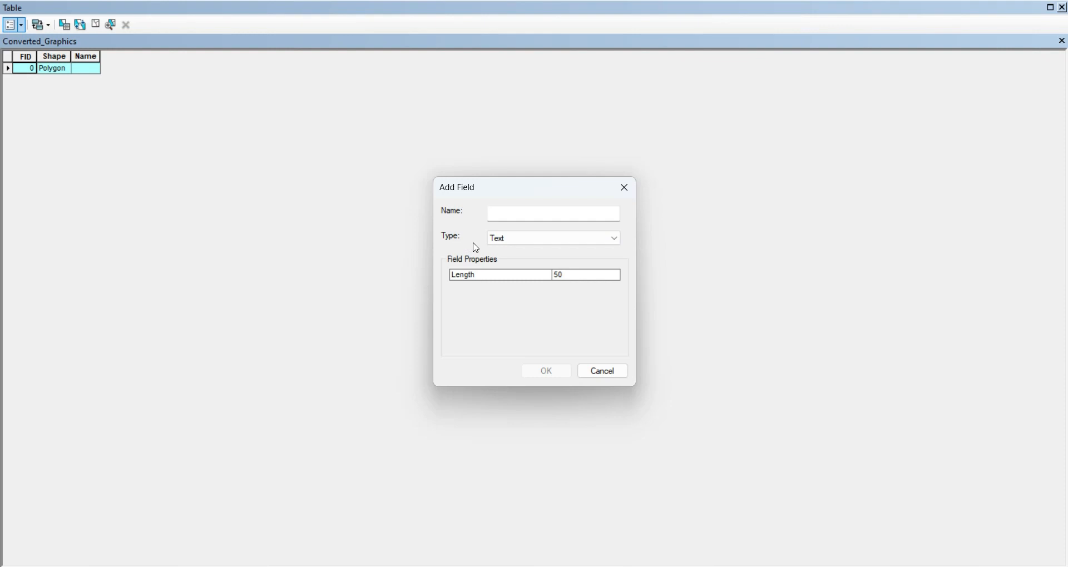
click(532, 216)
text(Water)
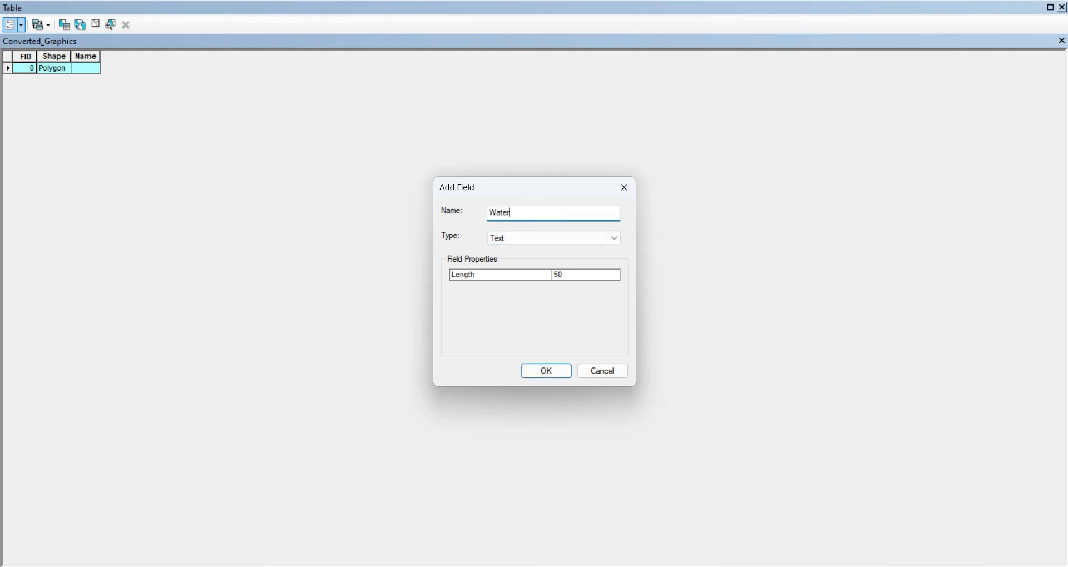
click(548, 372)
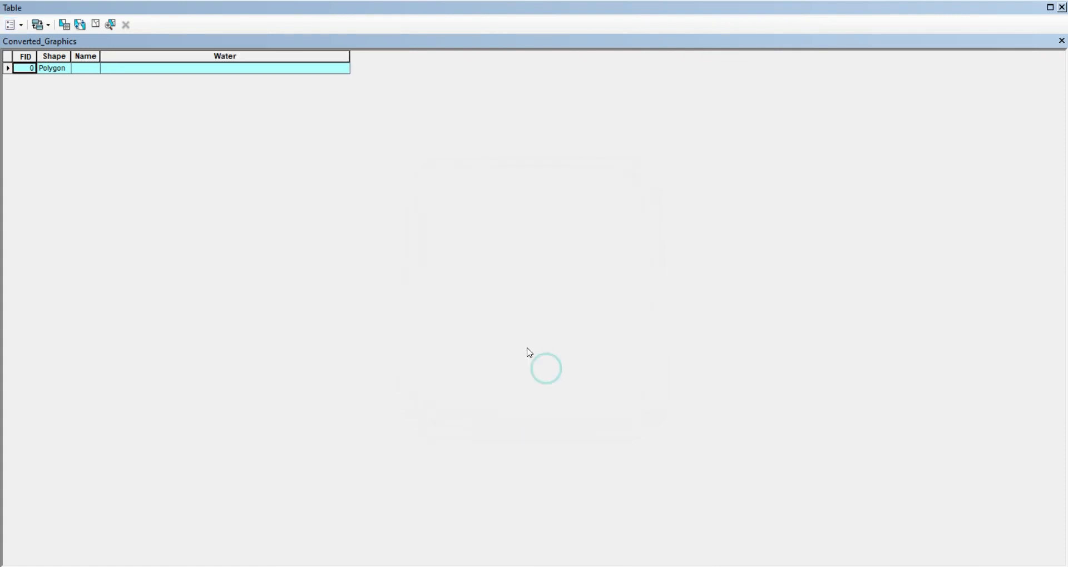
Step: Delete the Water field from the Converted_Graphics attribute table
click(204, 75)
click(179, 54)
right_click(179, 54)
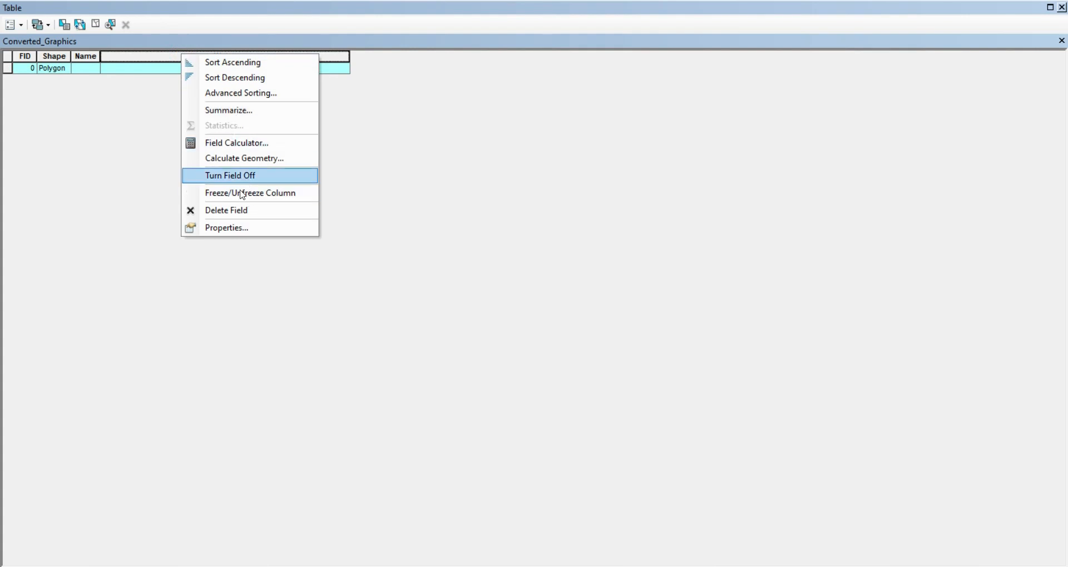
click(236, 212)
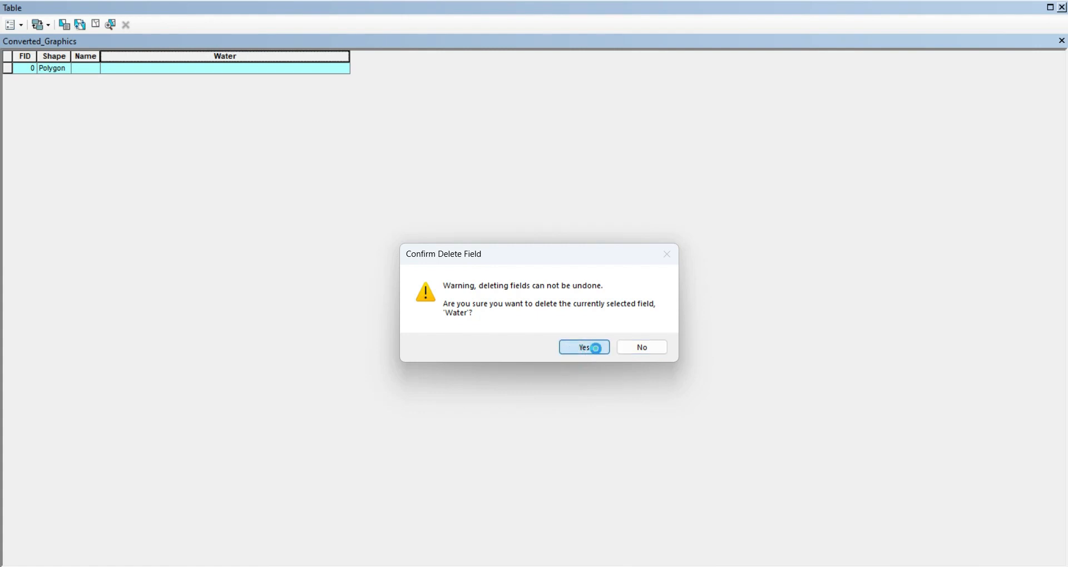
click(584, 347)
Step: Add a text field named Classes with a length of 50 to the Converted_Graphics table, and close the table
click(11, 25)
click(56, 129)
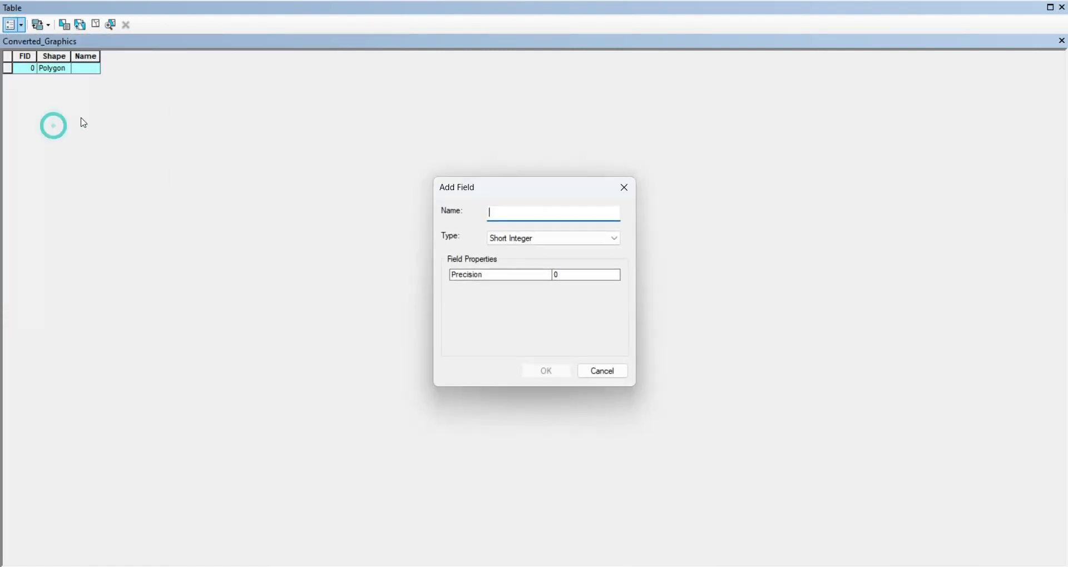
click(523, 238)
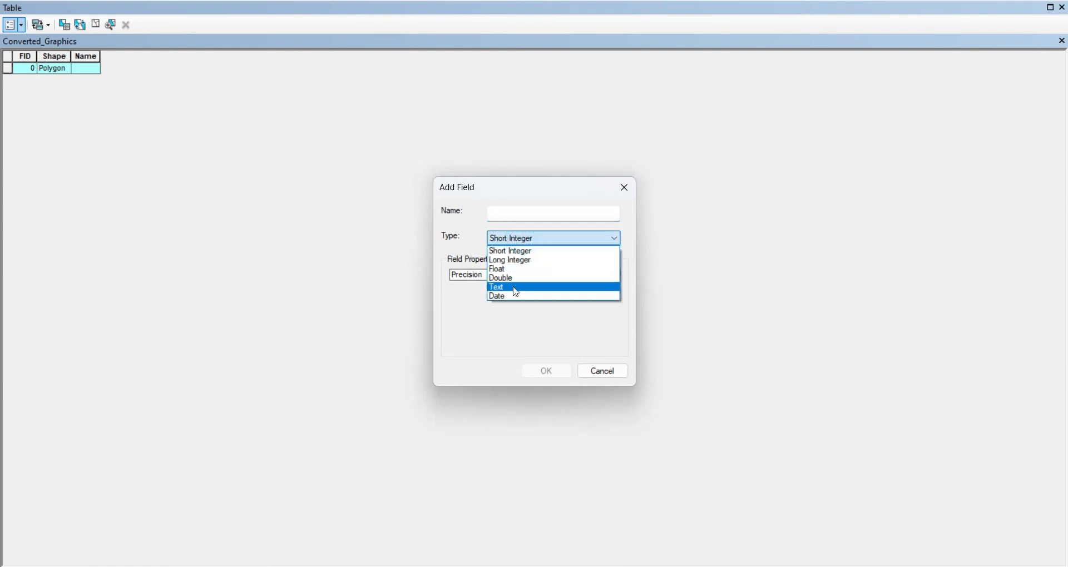
click(516, 289)
click(506, 217)
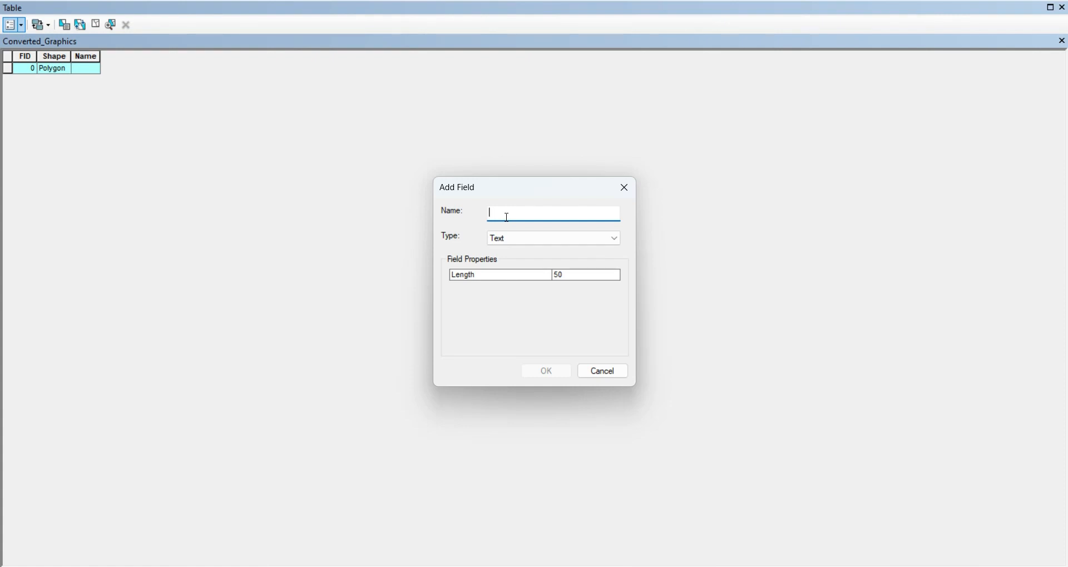
text(Classes)
click(548, 372)
click(224, 69)
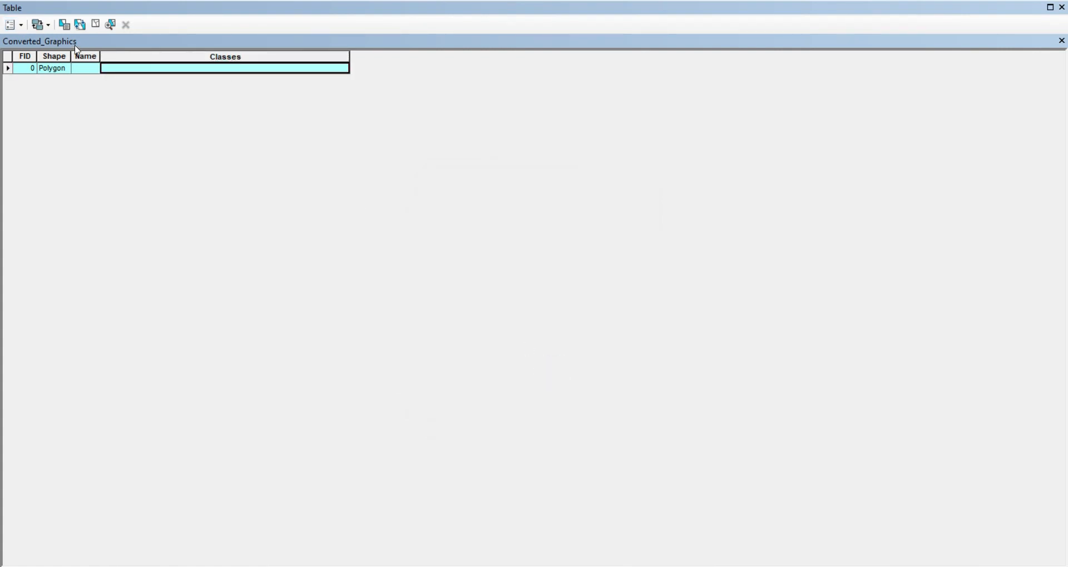
click(21, 25)
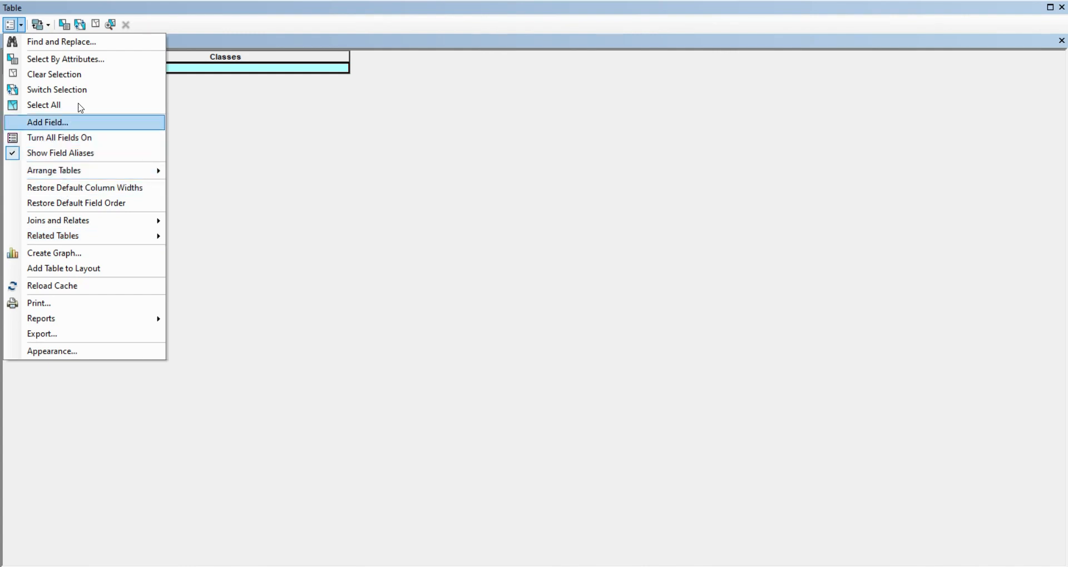
click(1062, 8)
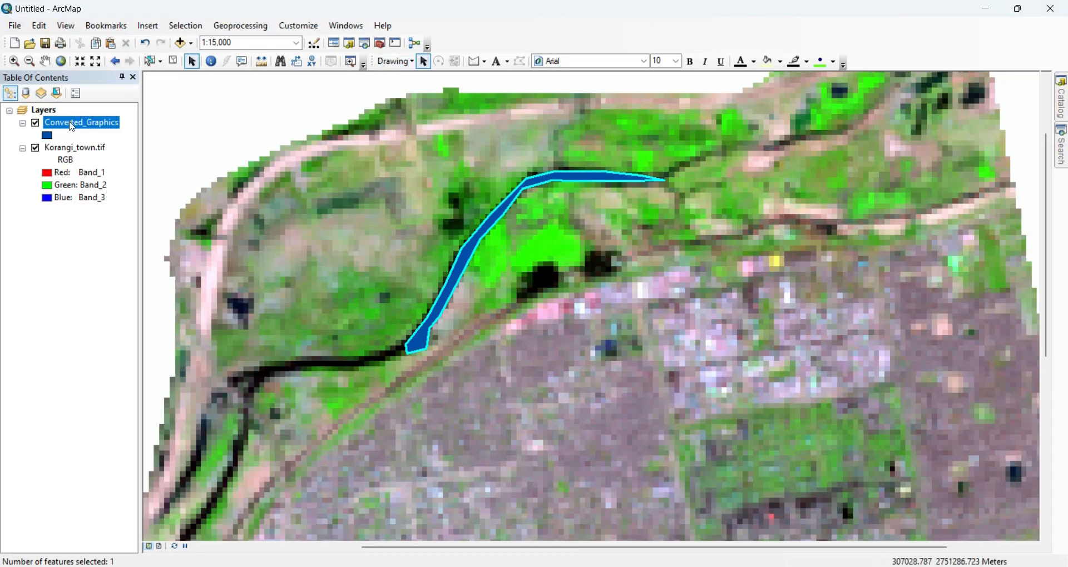
Step: Start an edit session on the Converted_Graphics layer
right_click(71, 128)
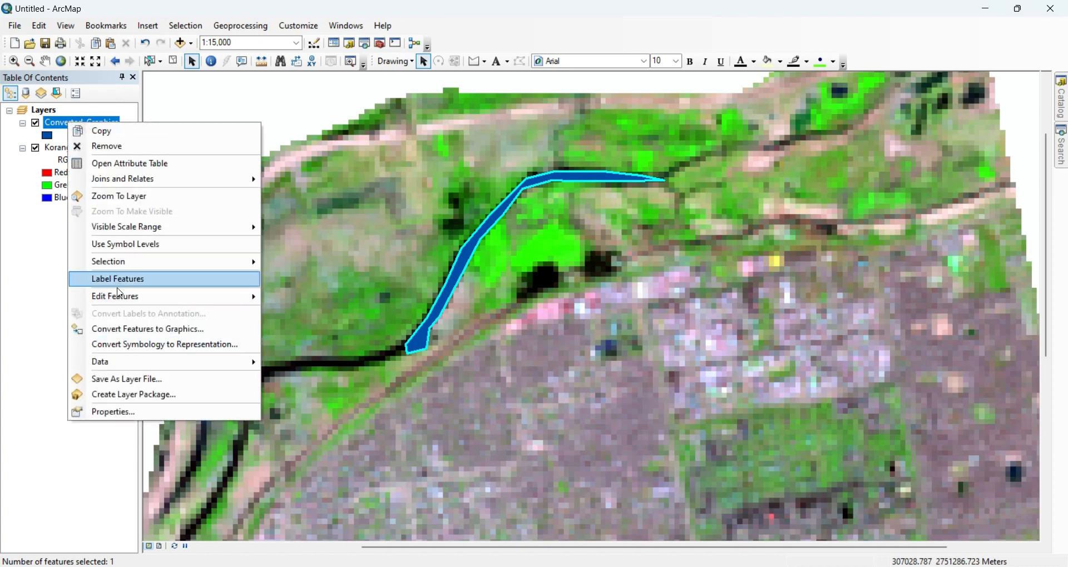
mouse_move(117, 307)
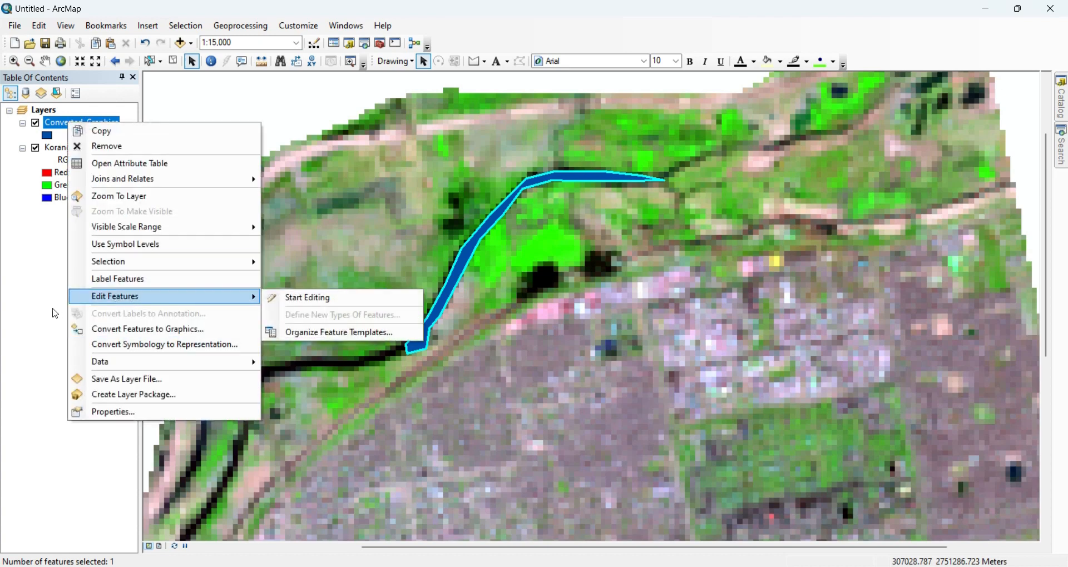
click(57, 300)
click(72, 122)
right_click(72, 124)
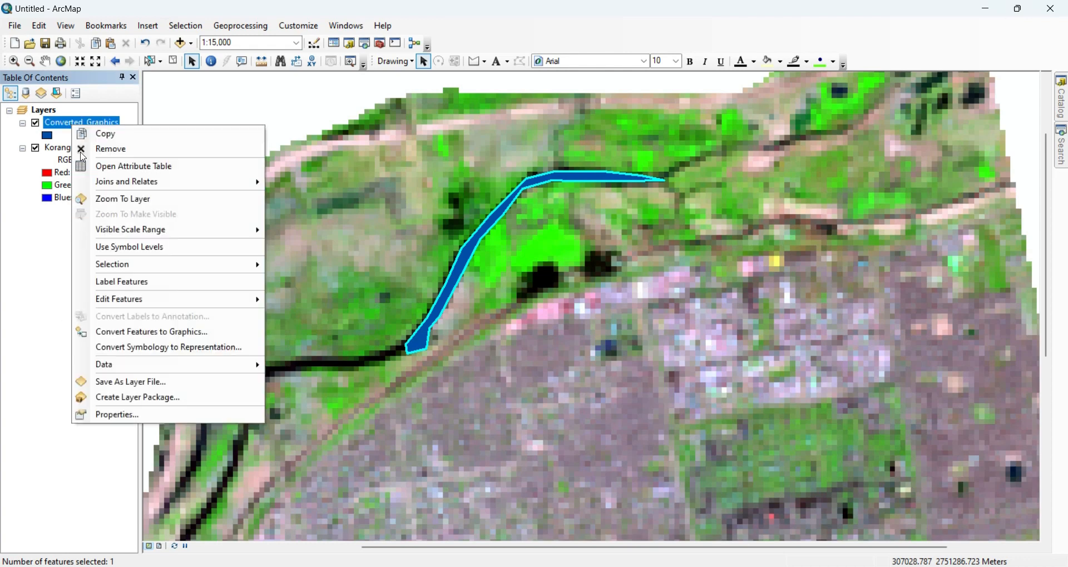
mouse_move(134, 304)
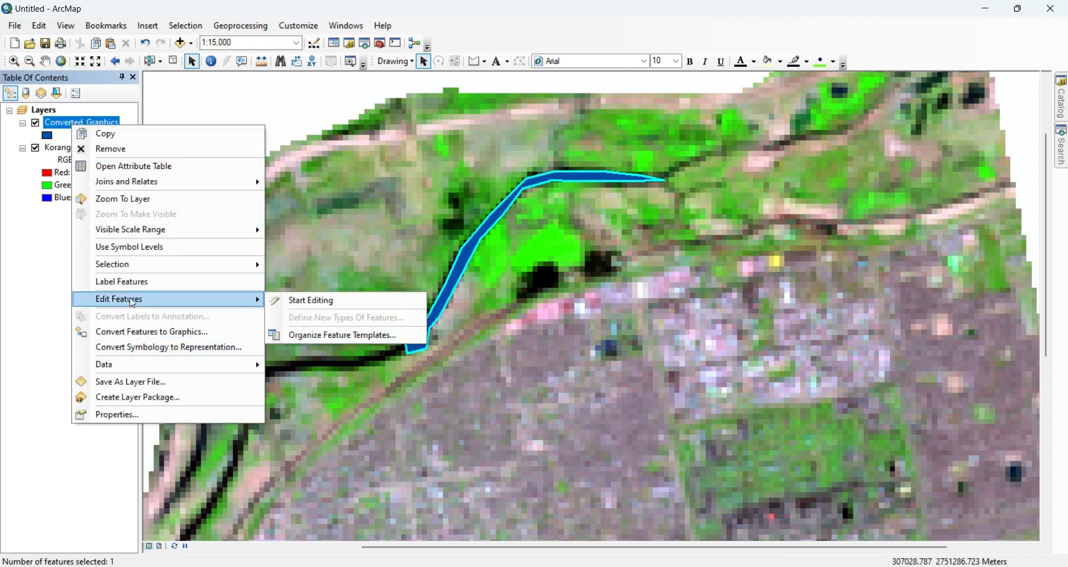
click(316, 302)
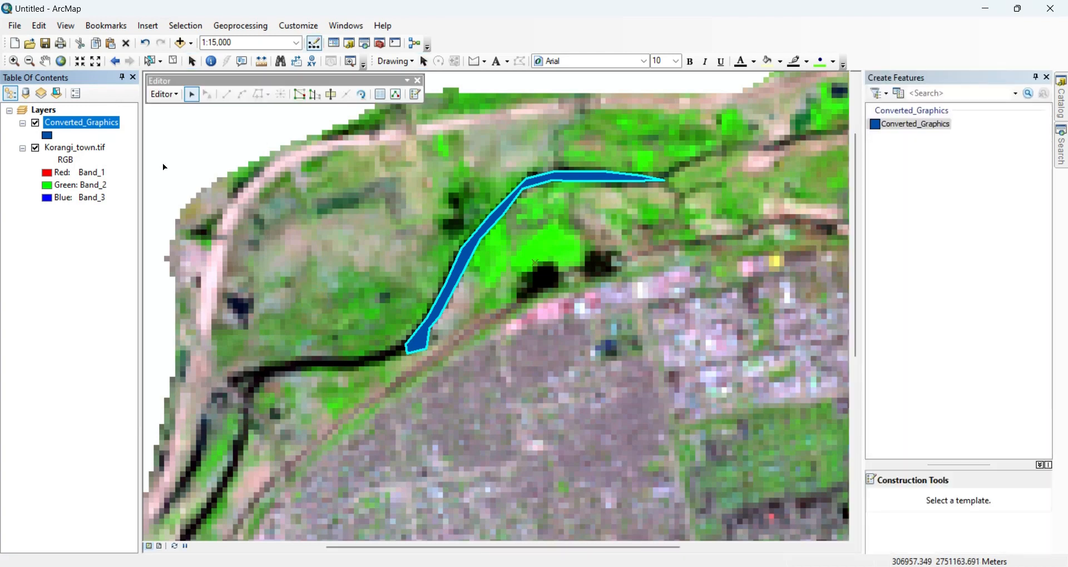
Step: Enter Water in the Classes field of the polygon record in the Converted_Graphics attribute table, and close the table
right_click(90, 128)
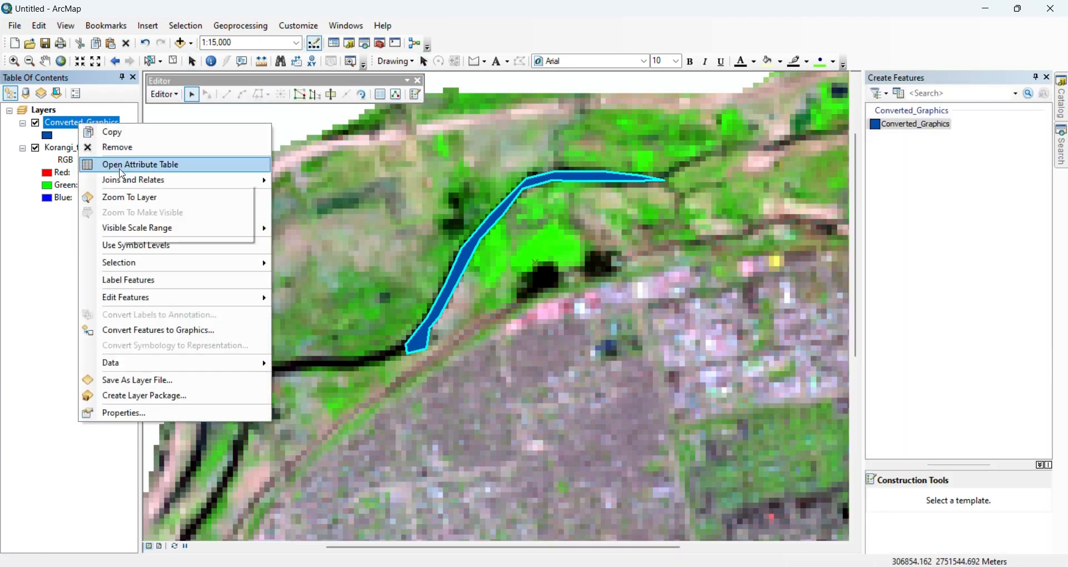
click(122, 169)
click(247, 73)
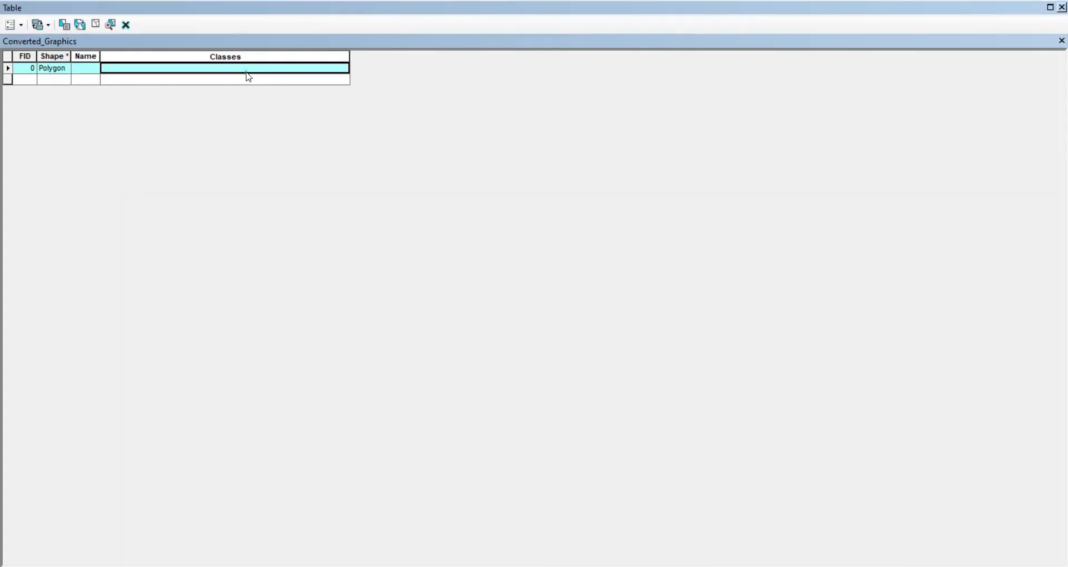
text(Water)
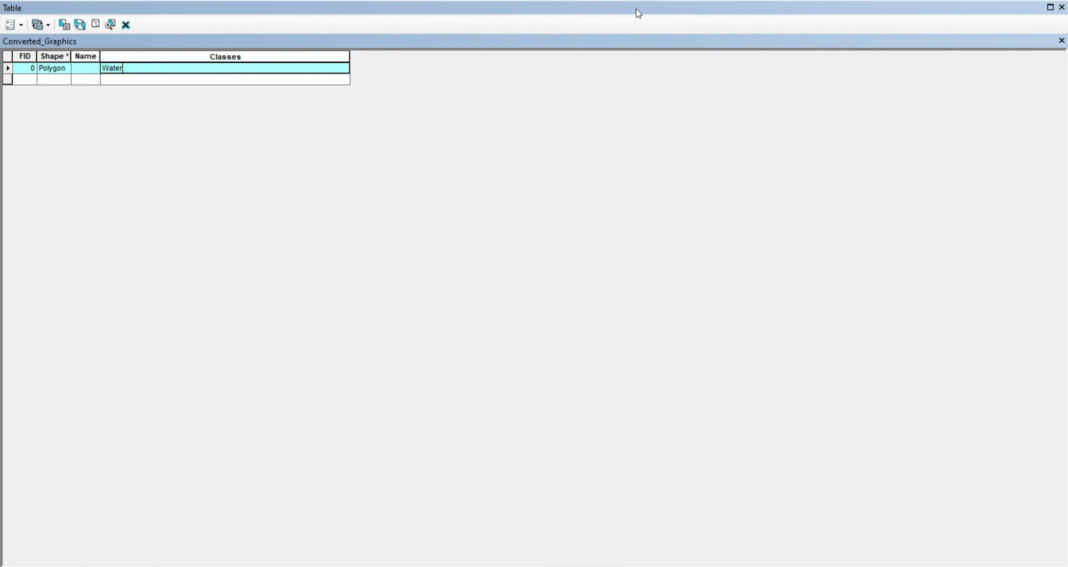
click(1062, 7)
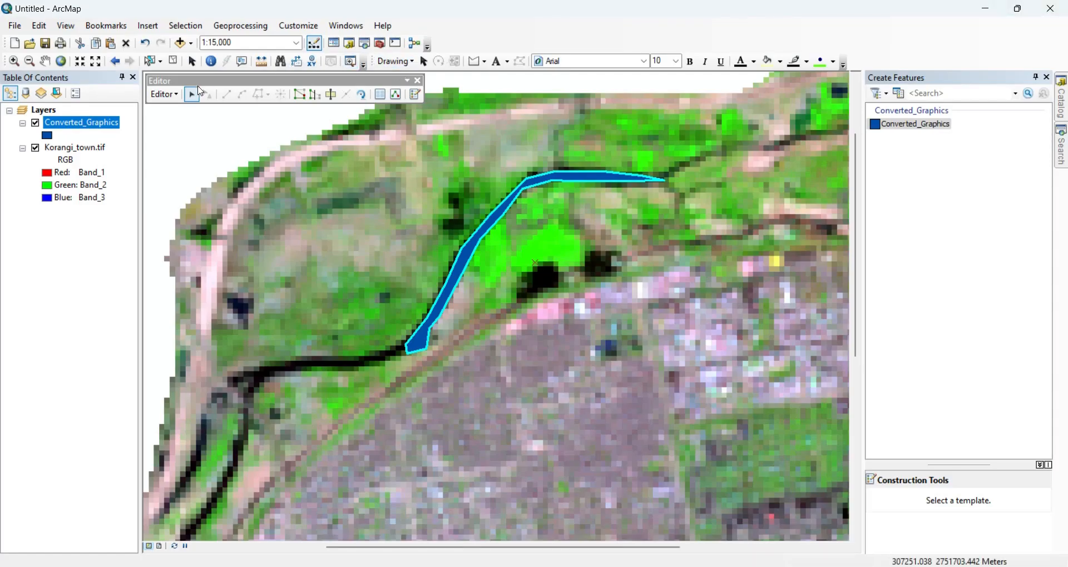
Step: Stop the edit session and save the edits to Converted_Graphics
click(167, 95)
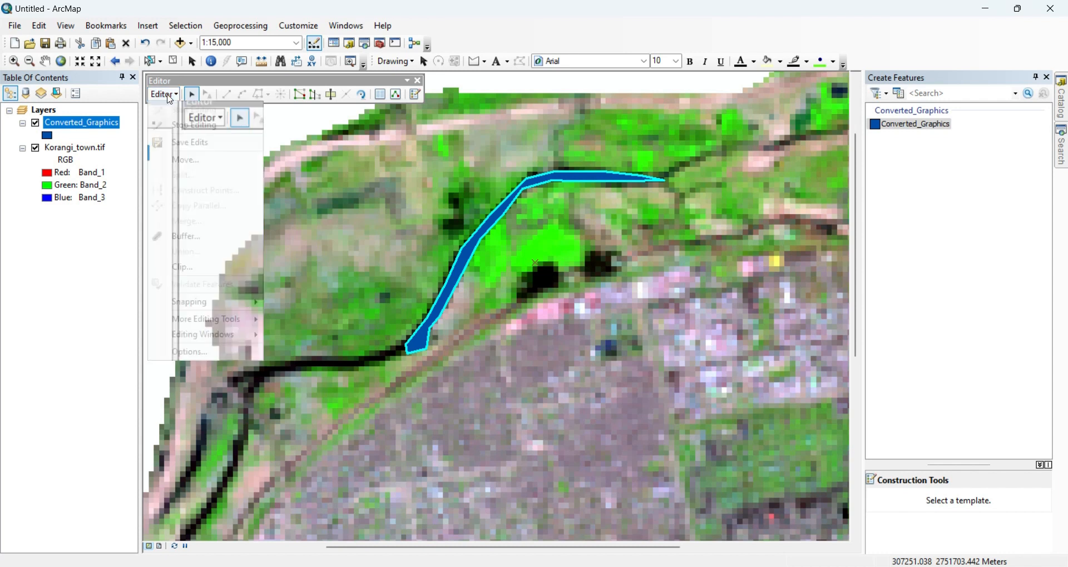
click(200, 126)
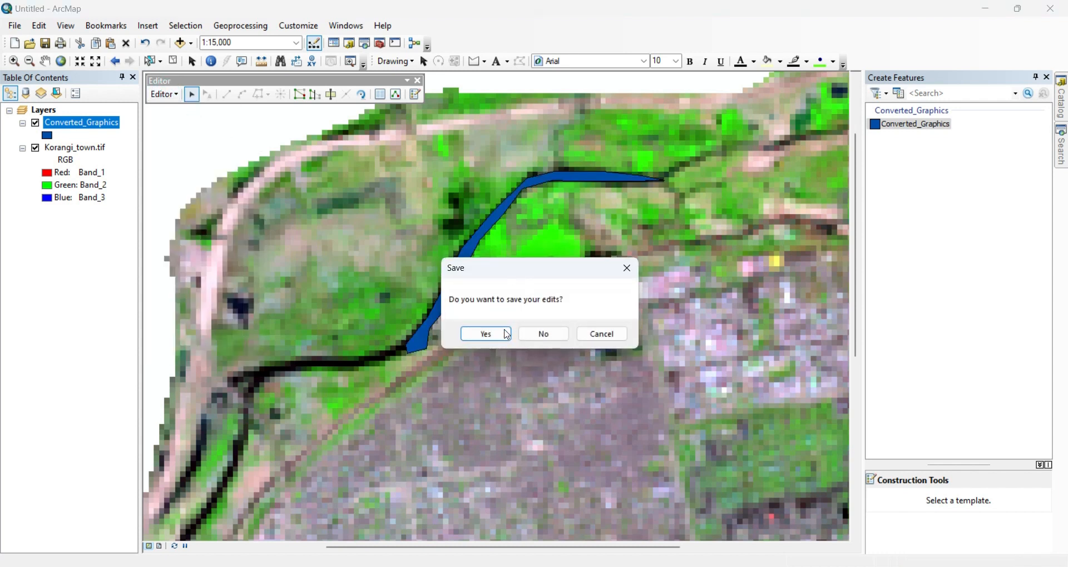
click(486, 334)
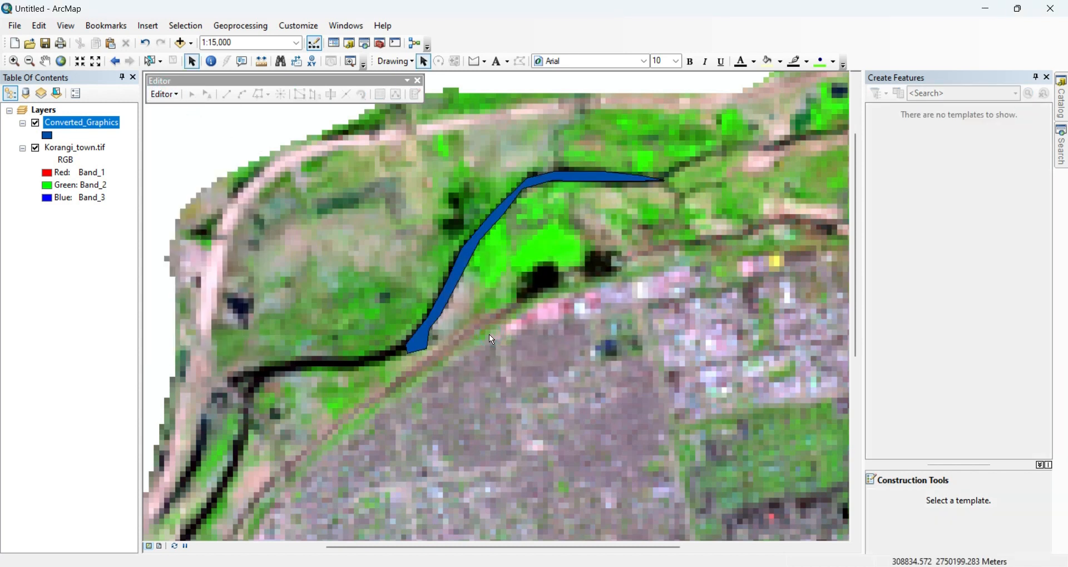
Step: Identify the river polygon on the map to check its attributes, and close the results
click(212, 62)
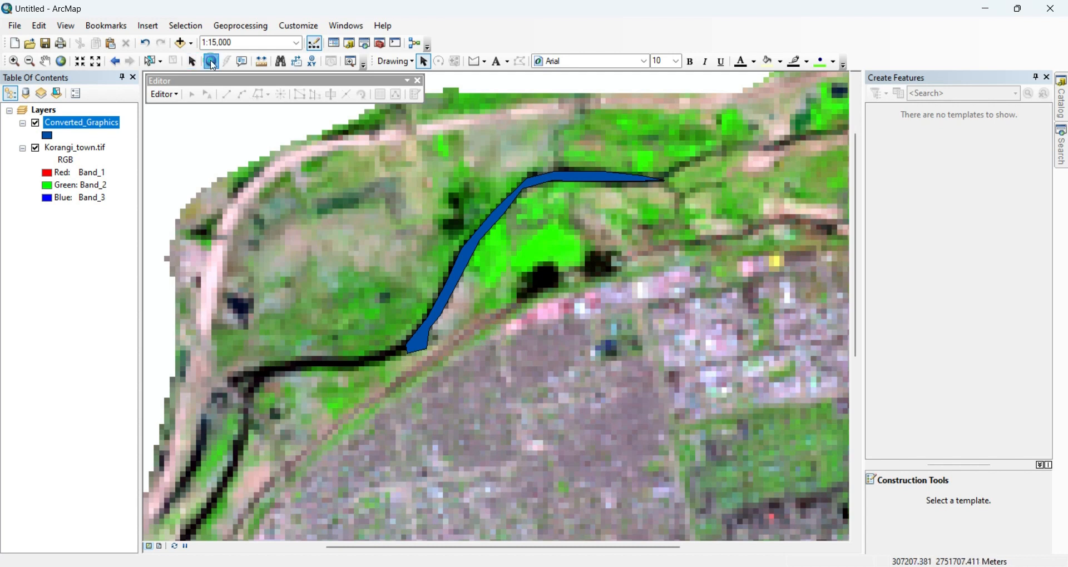
click(443, 298)
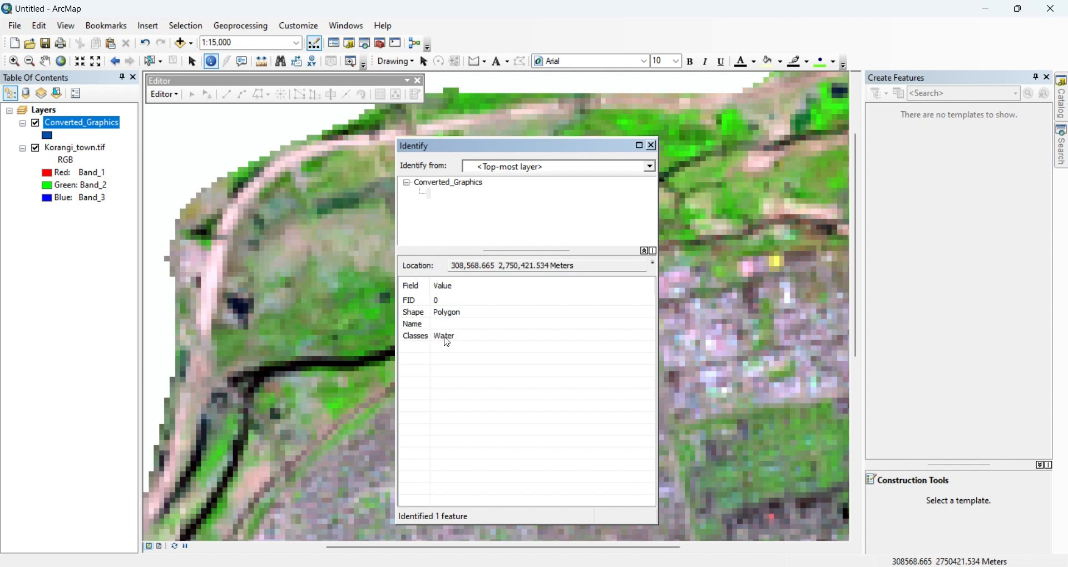
click(652, 146)
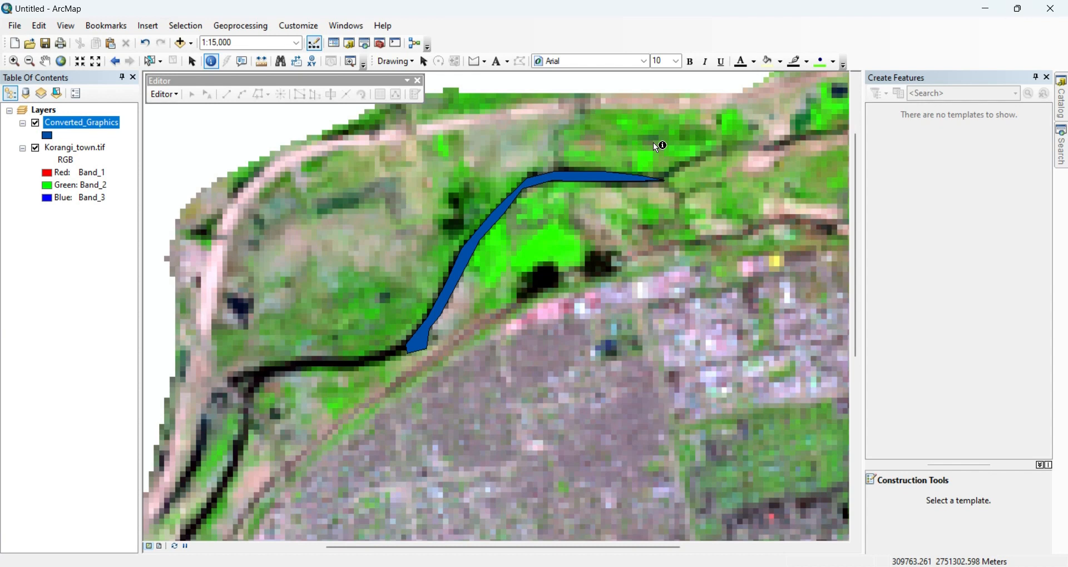
Step: Open the data export for the Converted_Graphics layer and review the output's save location, name and Shapefile type
right_click(75, 134)
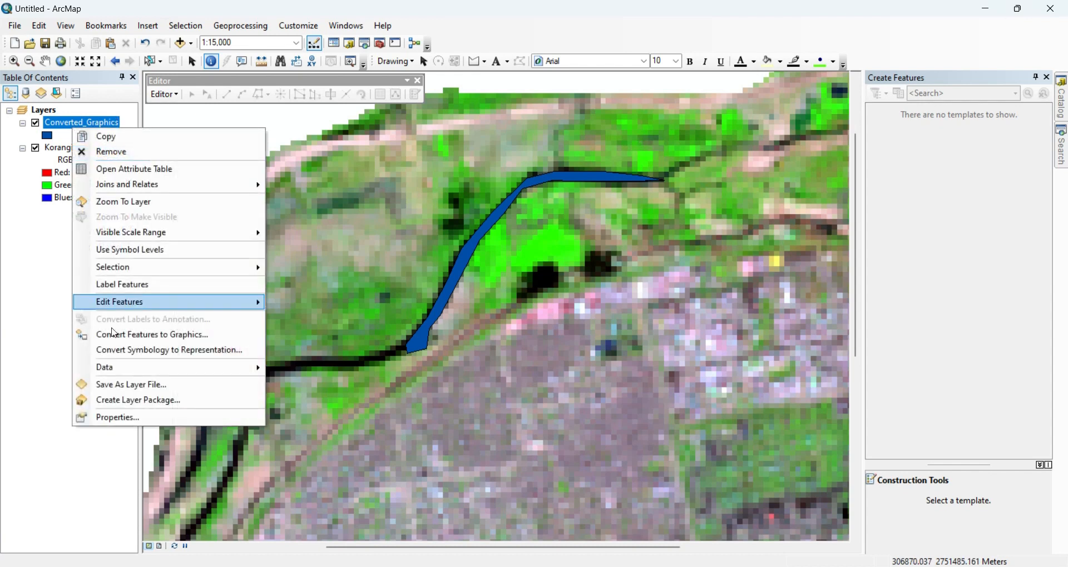
mouse_move(118, 372)
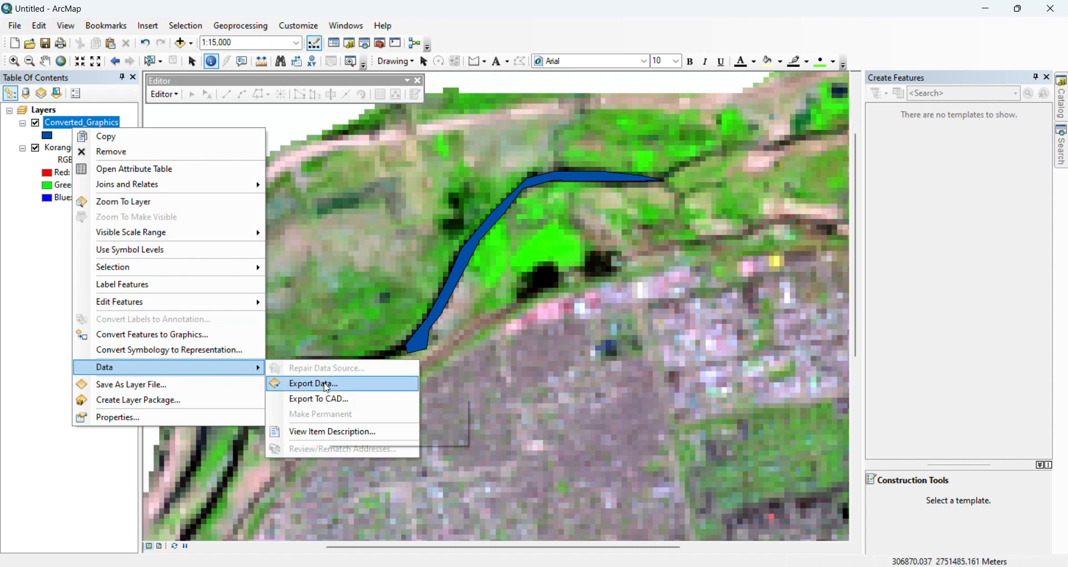
click(313, 384)
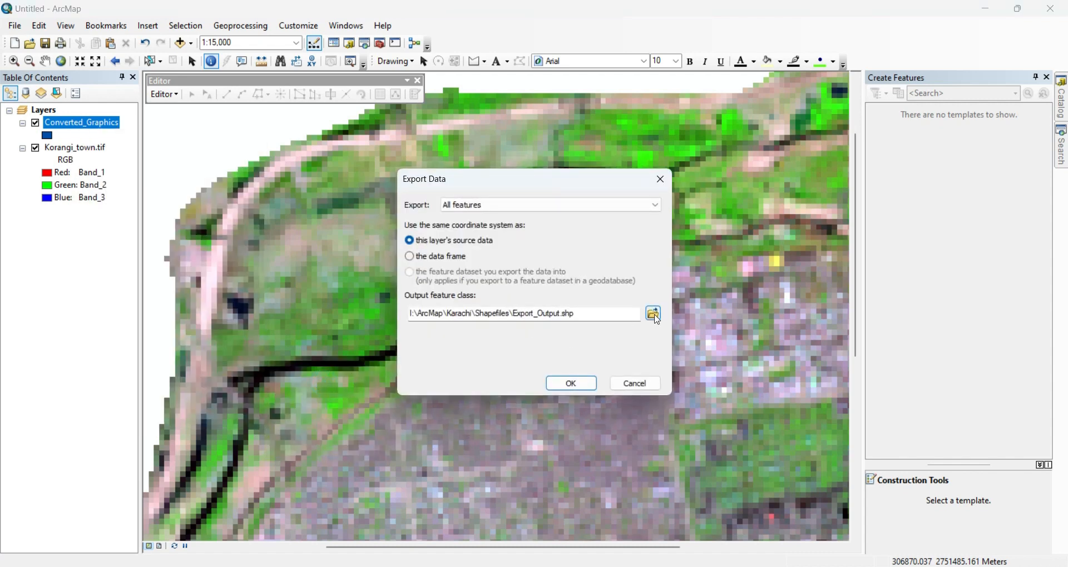
click(653, 313)
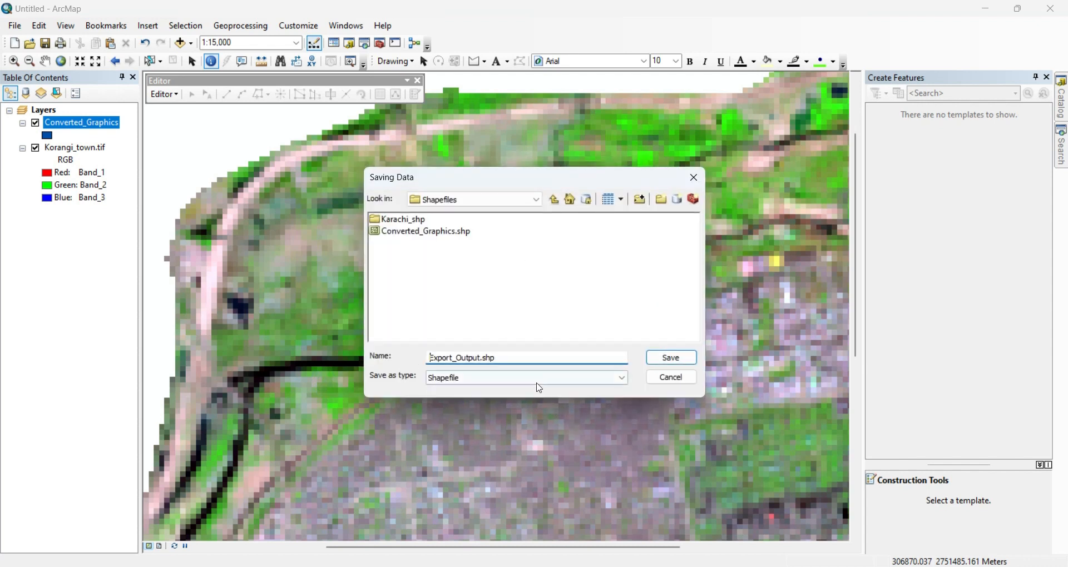
click(582, 383)
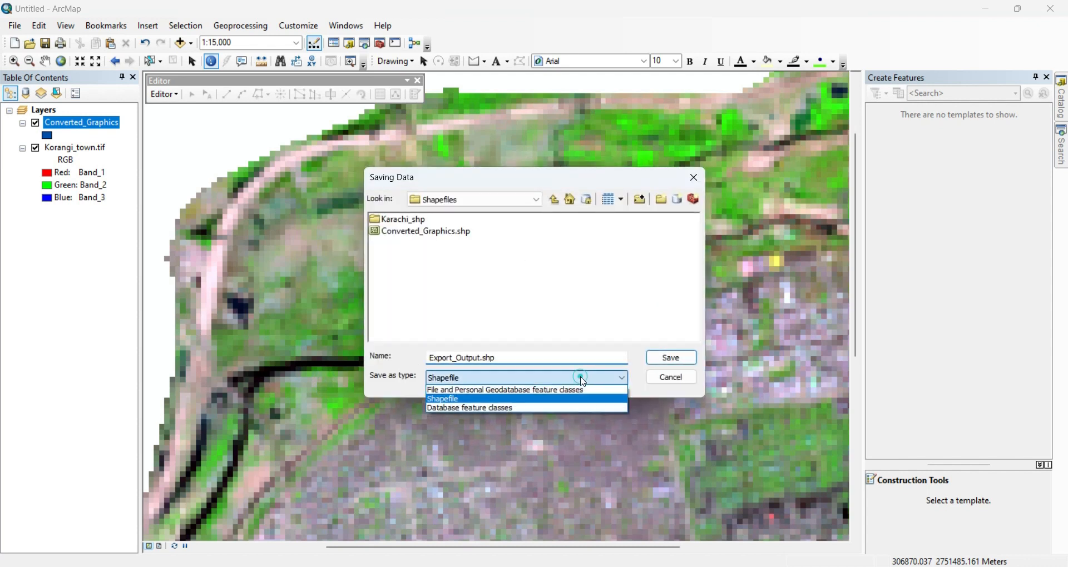
click(447, 399)
click(481, 358)
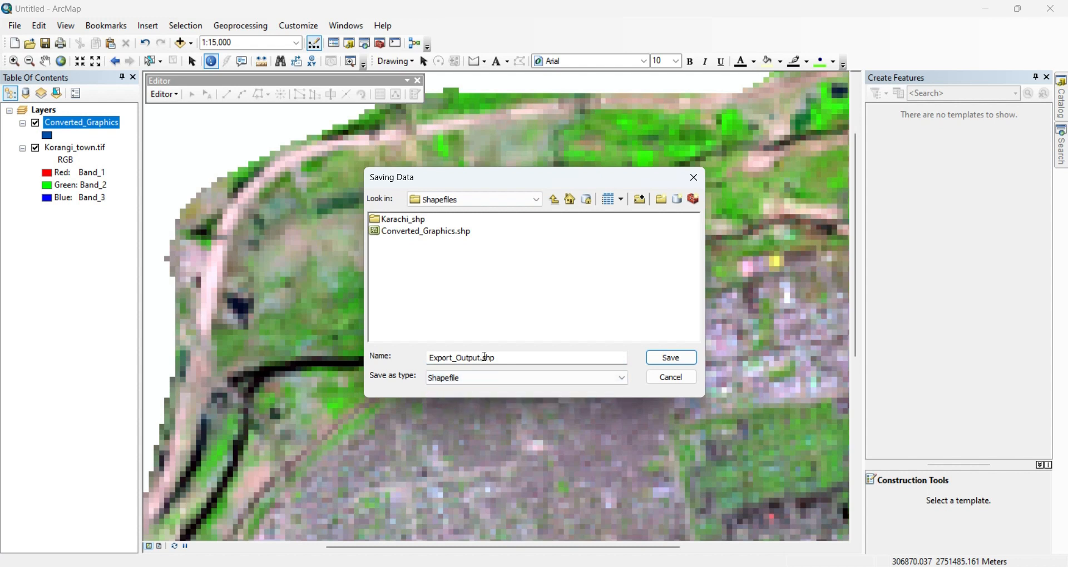
double_click(482, 359)
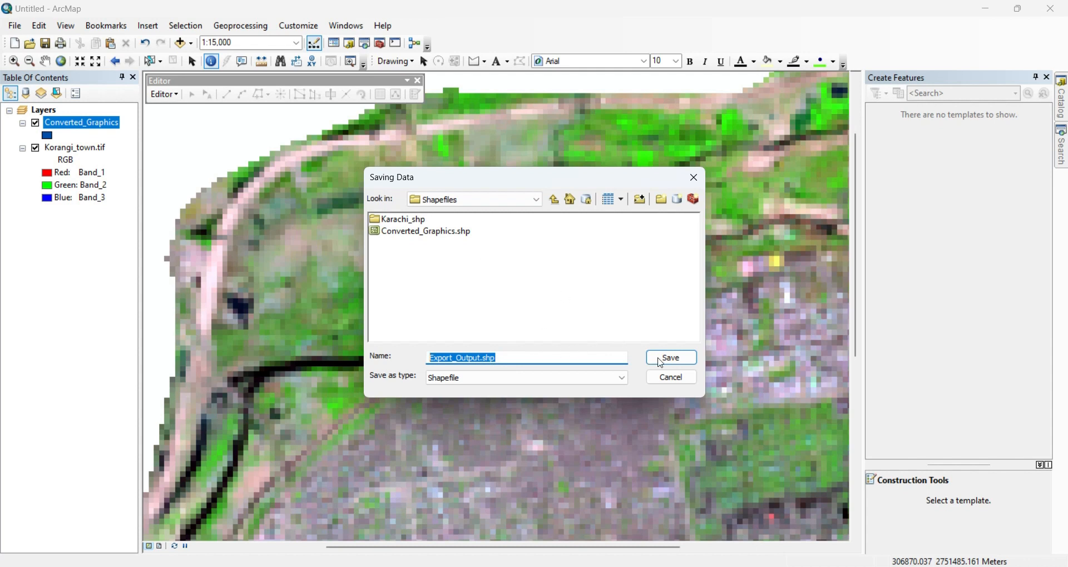
click(674, 384)
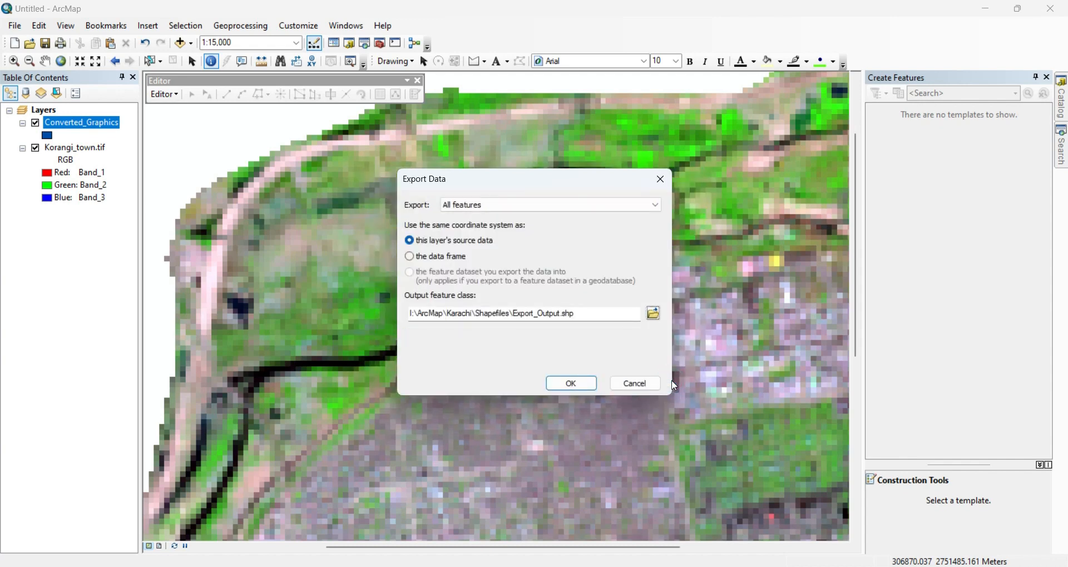